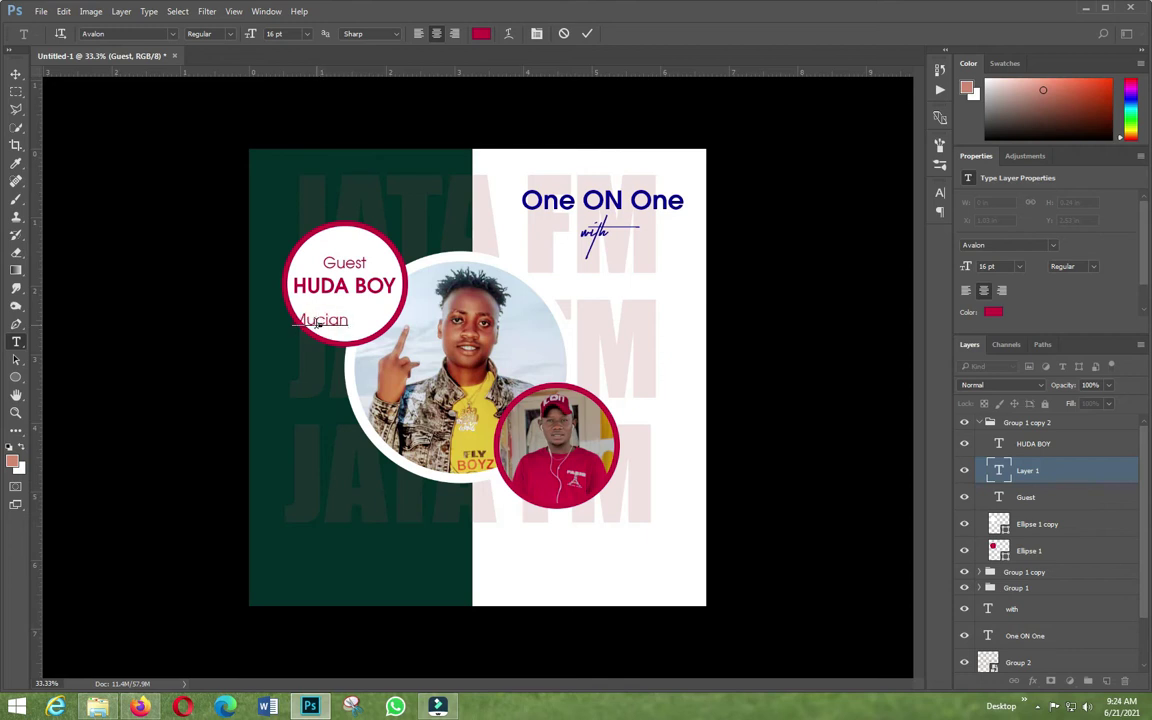
Step: Insert 'si' to fix the word to 'Musician' and drag it up beneath HUDA BOY
{"action": "left_click", "coordinate": [316, 320]}
{"action": "type", "text": "si"}
{"action": "left_click", "coordinate": [16, 74]}
{"action": "mouse_move", "coordinate": [345, 322]}
{"action": "left_mouse_down"}
{"action": "mouse_move", "coordinate": [370, 308]}
{"action": "mouse_move", "coordinate": [344, 306]}
{"action": "left_mouse_up"}
{"action": "left_click", "coordinate": [175, 256]}
Step: Set Musician's letter tracking to 200 and re-centre it under HUDA BOY
{"action": "left_click", "coordinate": [938, 195]}
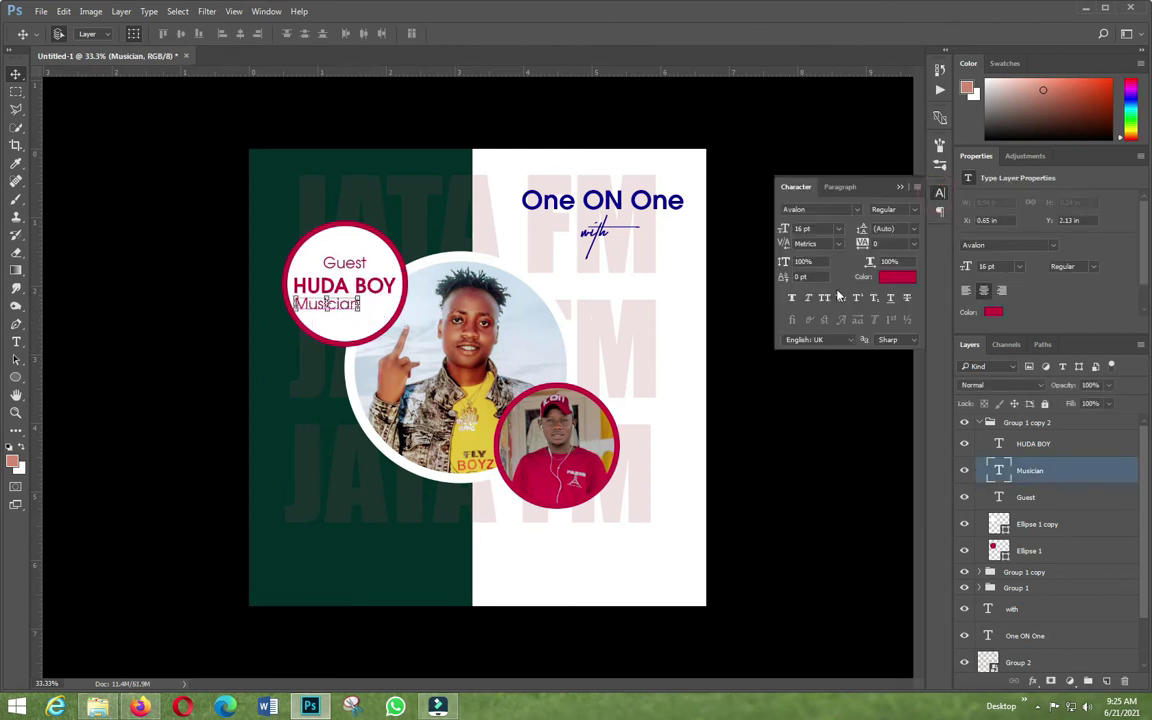
{"action": "left_click", "coordinate": [913, 244]}
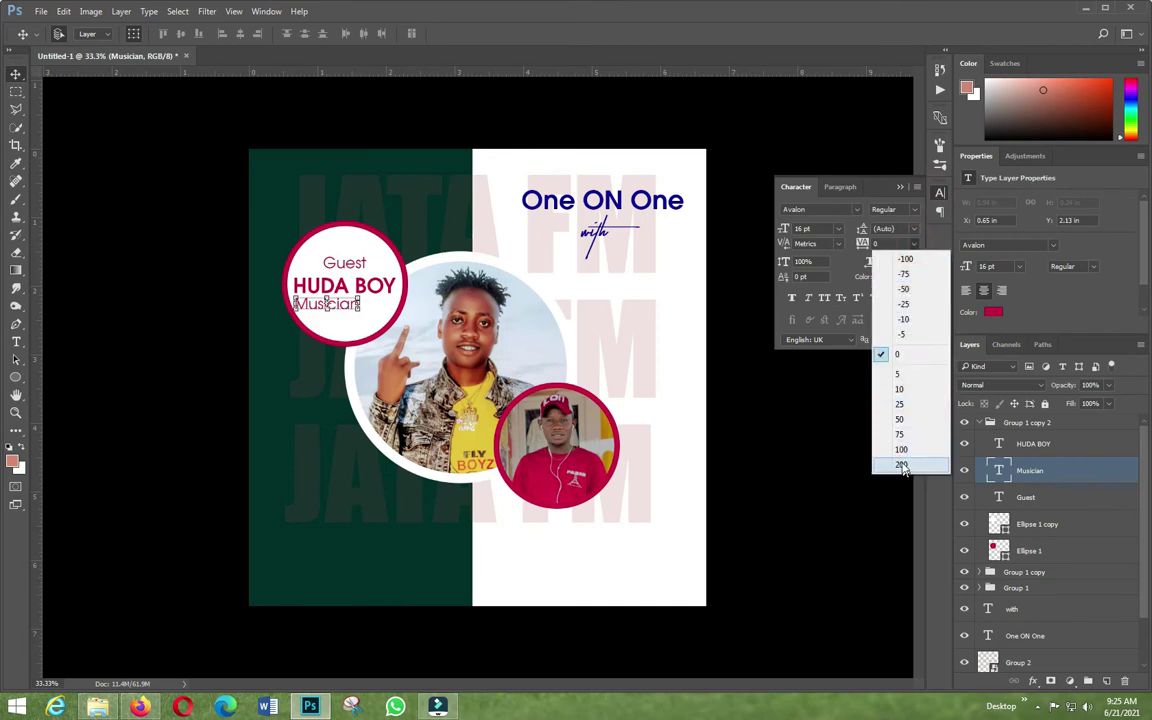
{"action": "left_click", "coordinate": [897, 460]}
{"action": "left_click", "coordinate": [141, 342]}
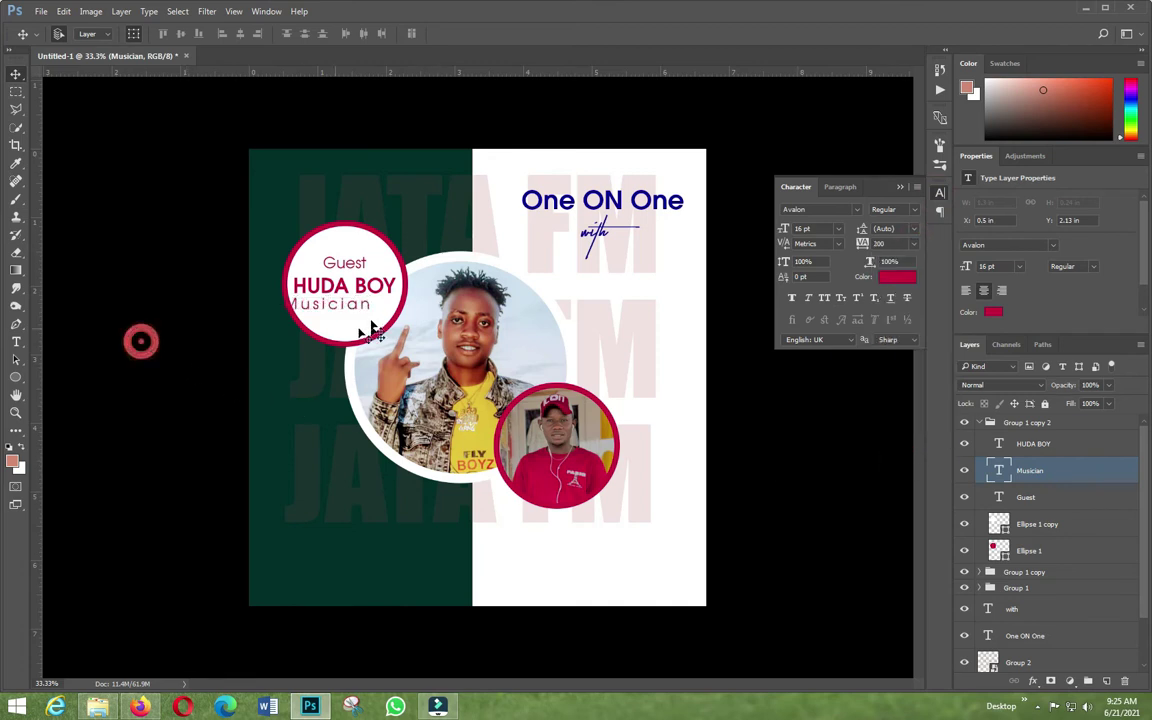
{"action": "left_click_drag", "start_coordinate": [368, 308], "coordinate": [372, 306]}
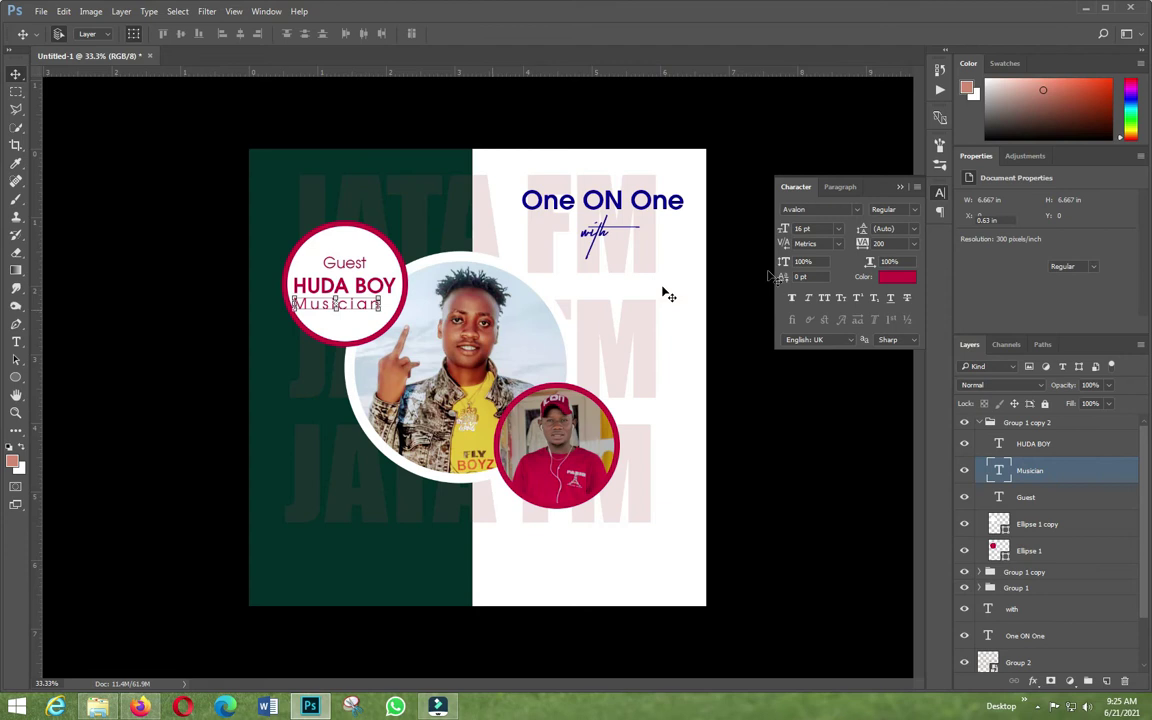
Step: Set Musician to 12 pt and nudge it slightly up and left
{"action": "left_click", "coordinate": [841, 229]}
{"action": "left_click", "coordinate": [825, 339]}
{"action": "left_click", "coordinate": [136, 305]}
{"action": "left_click_drag", "start_coordinate": [334, 312], "coordinate": [325, 307]}
Step: Widen Musician's letter tracking to 640
{"action": "left_click", "coordinate": [913, 244]}
{"action": "left_click", "coordinate": [888, 455]}
{"action": "key", "text": "Return"}
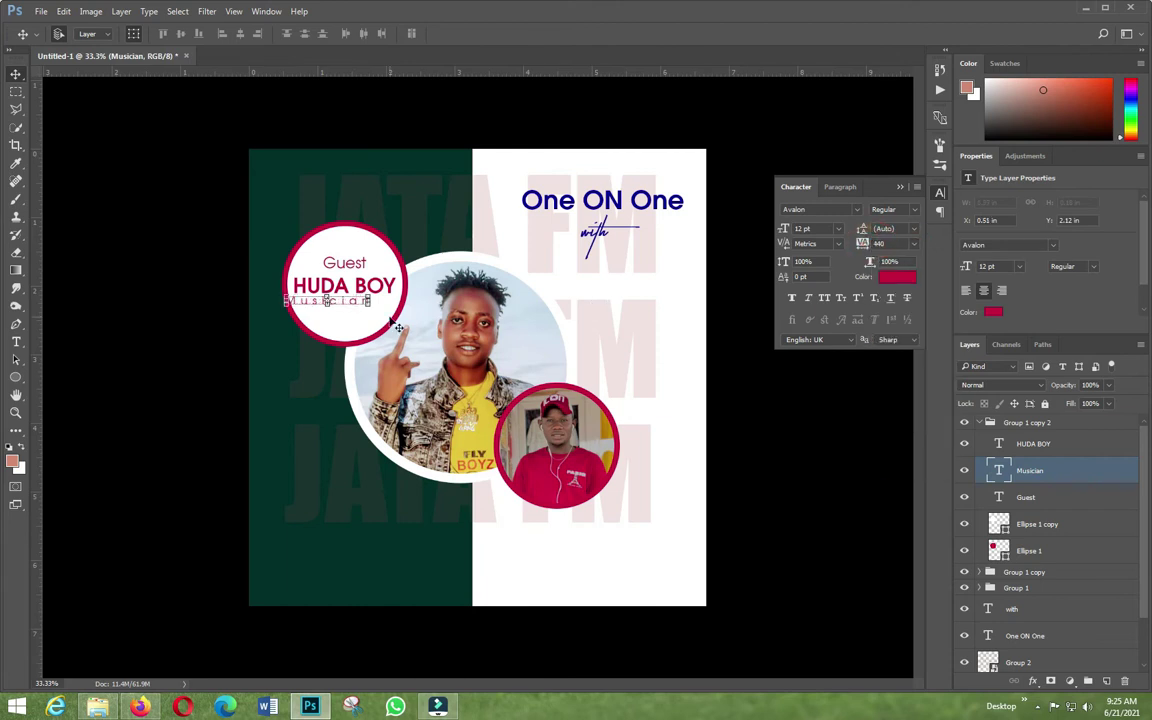
{"action": "left_click_drag", "start_coordinate": [865, 246], "coordinate": [885, 246]}
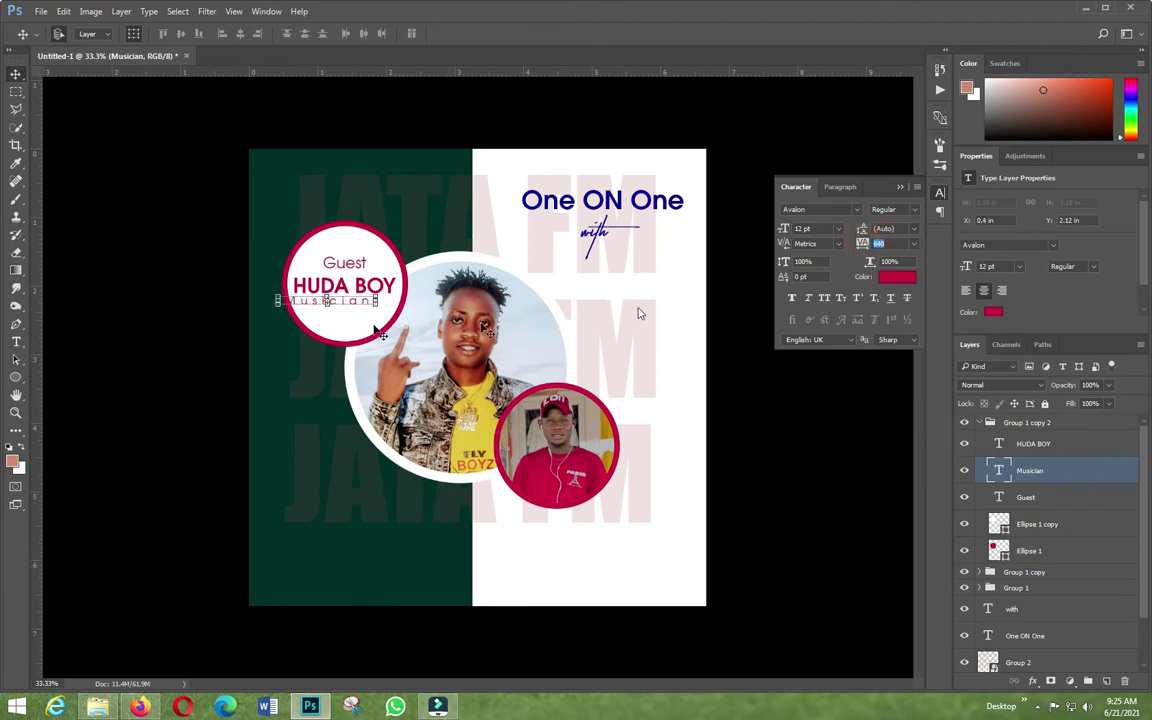
{"action": "left_click", "coordinate": [152, 303]}
{"action": "left_click", "coordinate": [338, 303]}
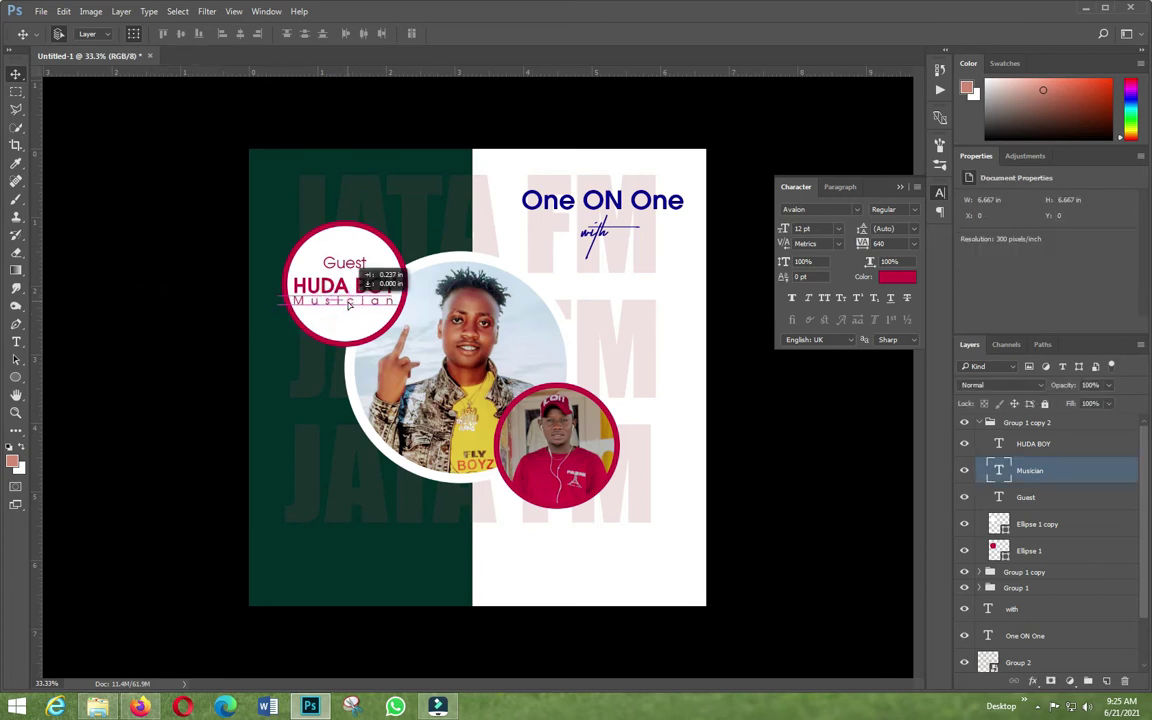
{"action": "left_click", "coordinate": [62, 311]}
{"action": "left_click", "coordinate": [378, 309]}
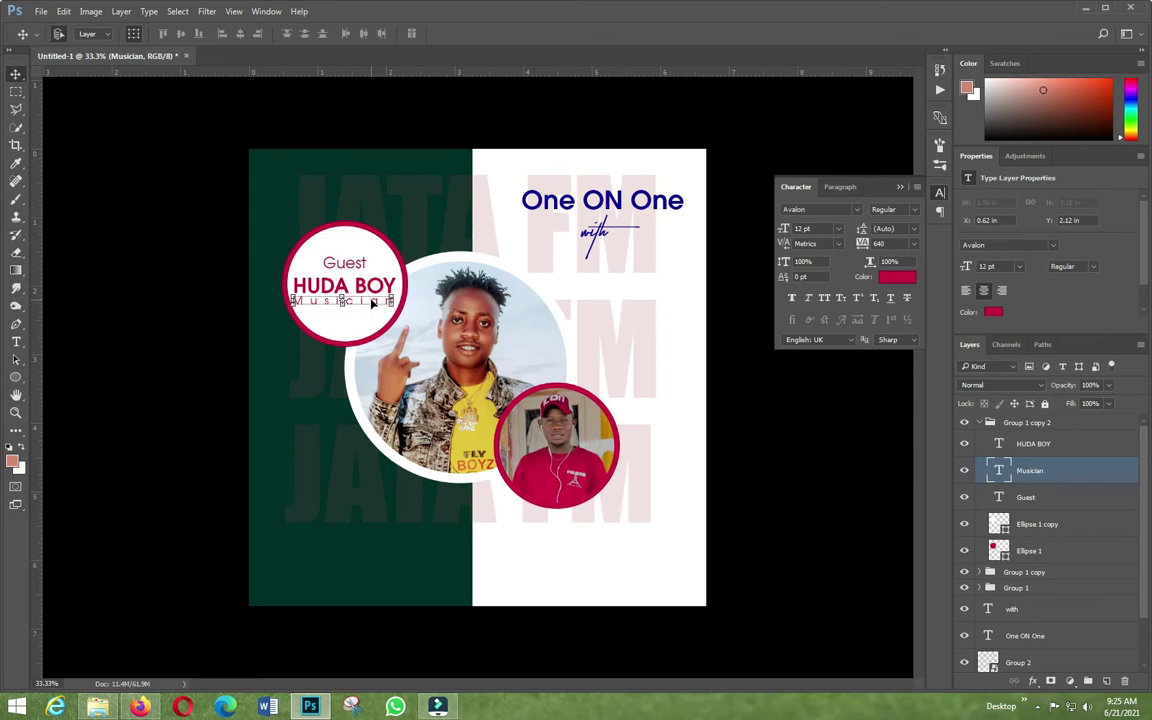
Step: Reduce Musician to 10 pt and nudge the Guest line closer above it
{"action": "left_click", "coordinate": [838, 229]}
{"action": "left_click", "coordinate": [810, 309]}
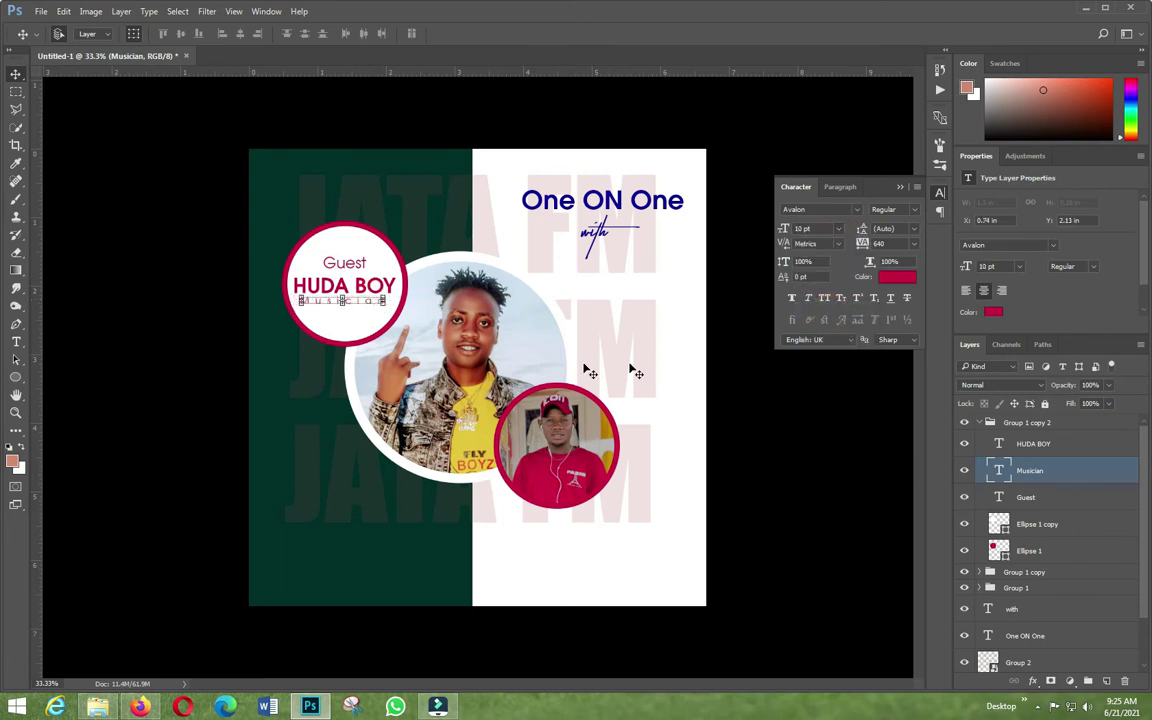
{"action": "left_click", "coordinate": [180, 308]}
{"action": "left_click", "coordinate": [220, 282]}
{"action": "left_click_drag", "start_coordinate": [350, 262], "coordinate": [355, 267]}
{"action": "left_click", "coordinate": [92, 252]}
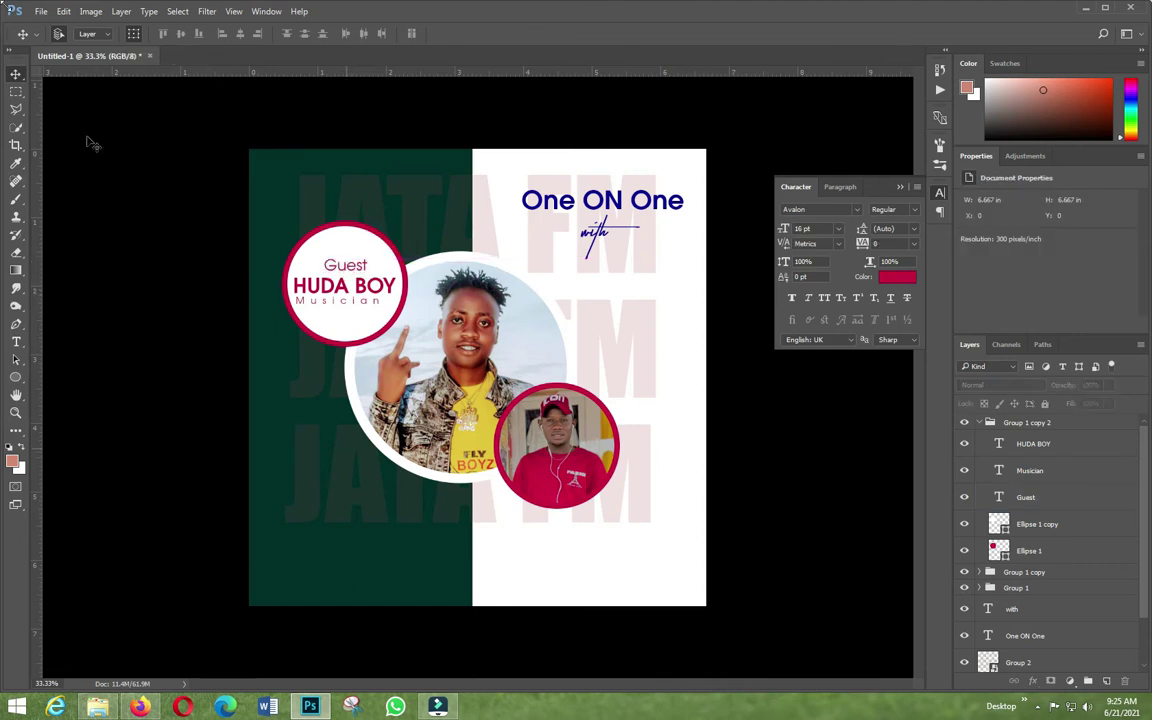
Step: Save the flyer as the Photoshop PSD 'interview design', keeping Maximize Compatibility on
{"action": "left_click", "coordinate": [38, 11]}
{"action": "left_click", "coordinate": [57, 147]}
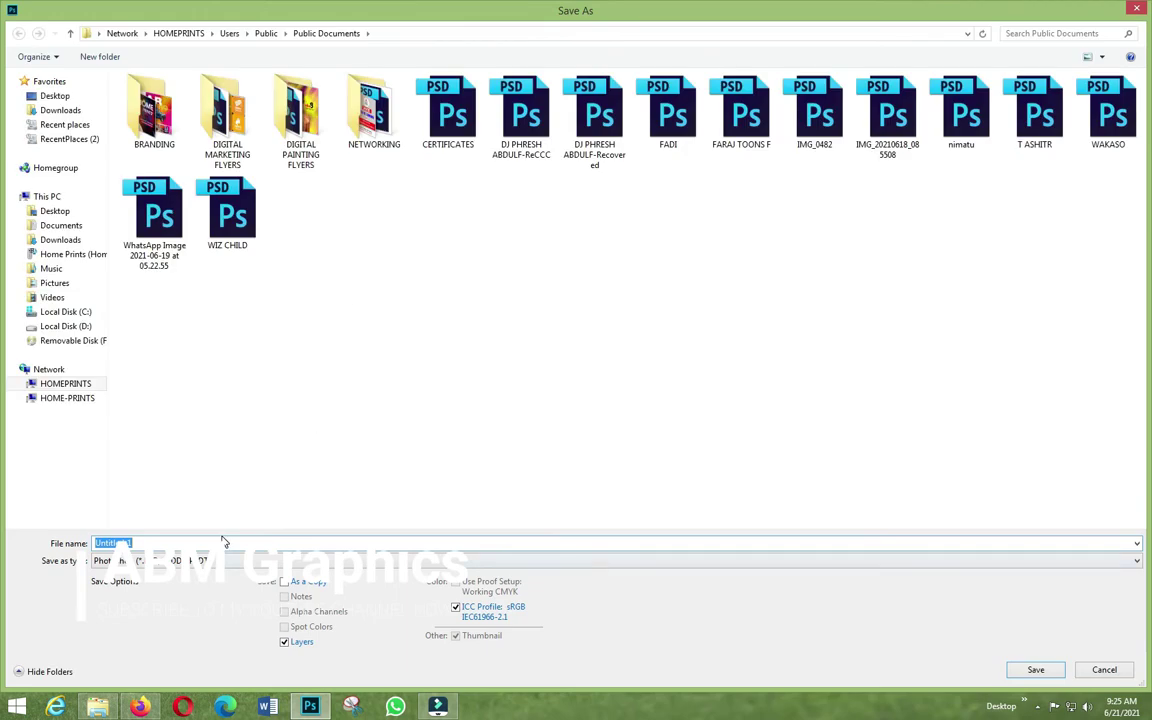
{"action": "type", "text": "interview design"}
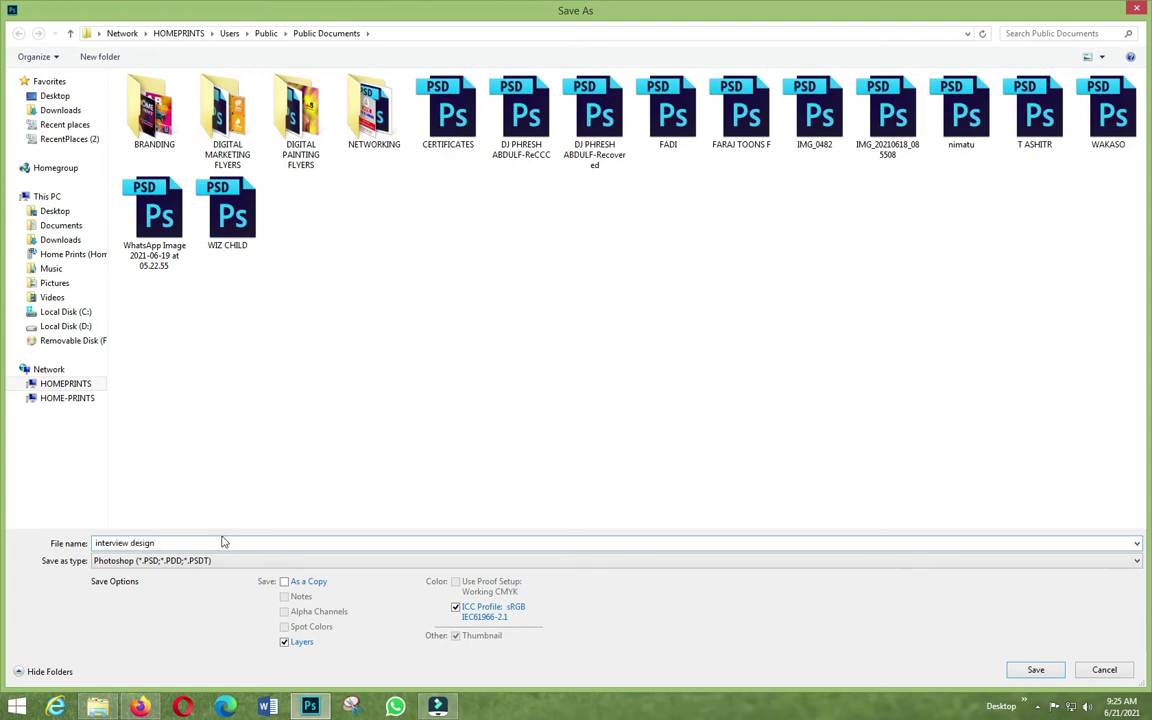
{"action": "key", "text": "Return"}
{"action": "left_click", "coordinate": [402, 306]}
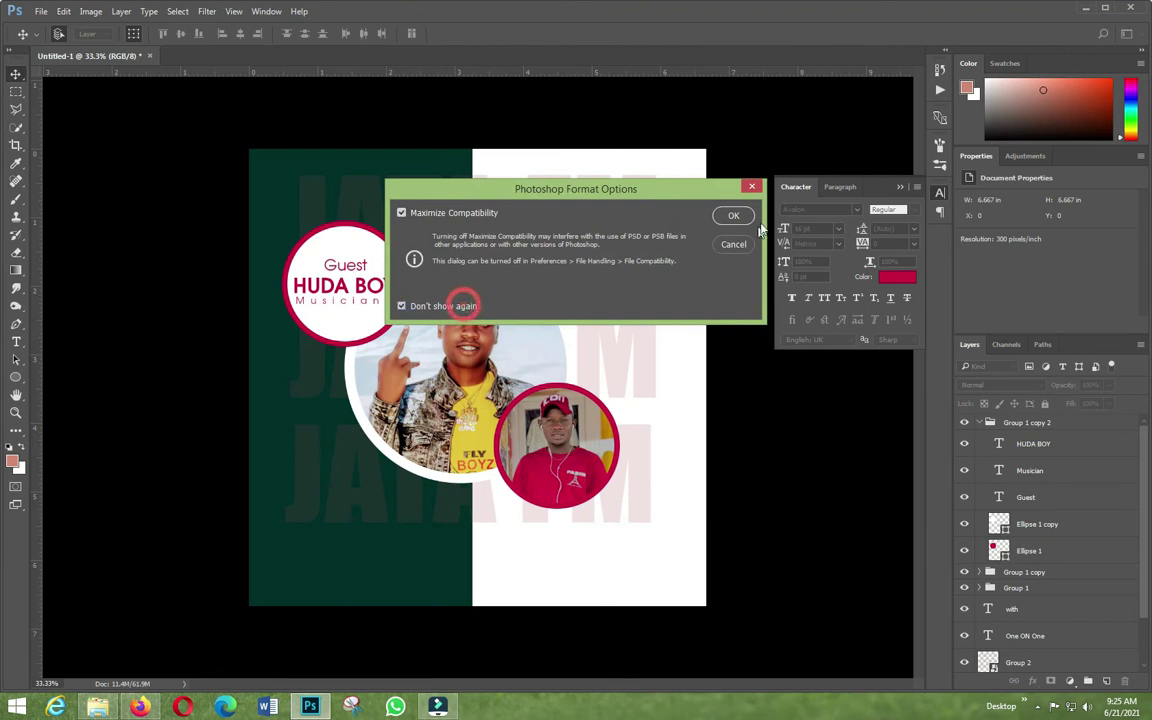
{"action": "left_click", "coordinate": [733, 215]}
{"action": "left_click", "coordinate": [940, 192]}
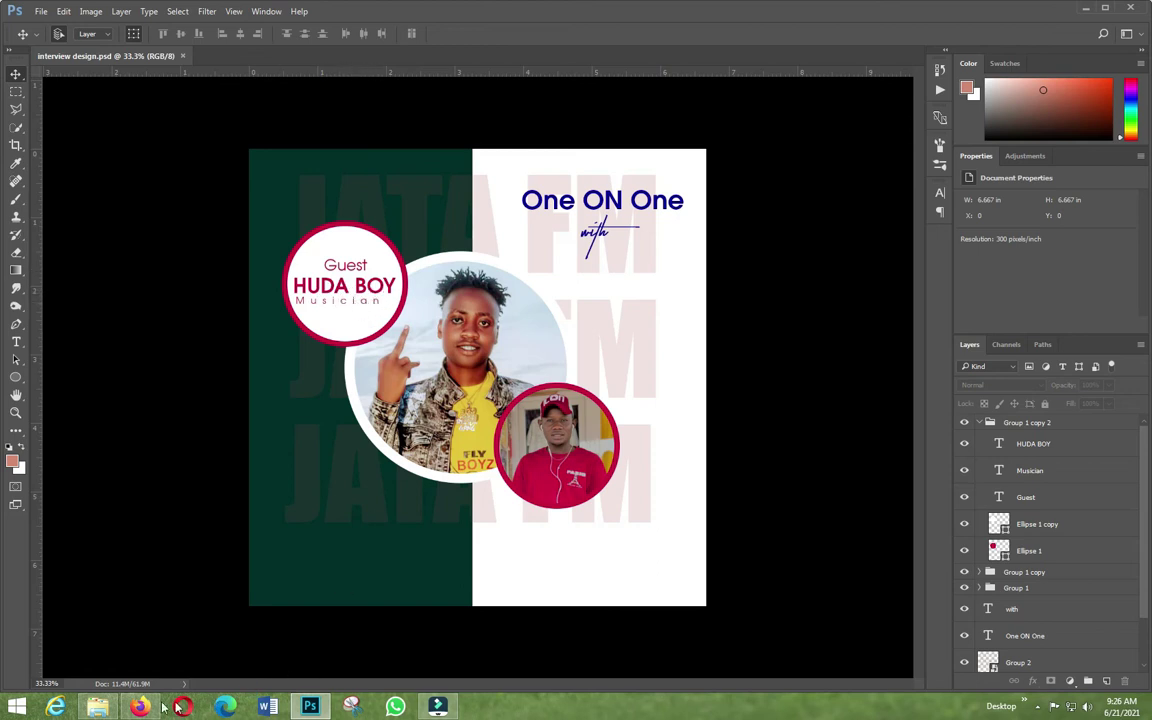
Step: Open the New Text Document notes and put TeamFly Boyz on its own line without its timestamp
{"action": "left_click", "coordinate": [97, 707]}
{"action": "double_click", "coordinate": [486, 370]}
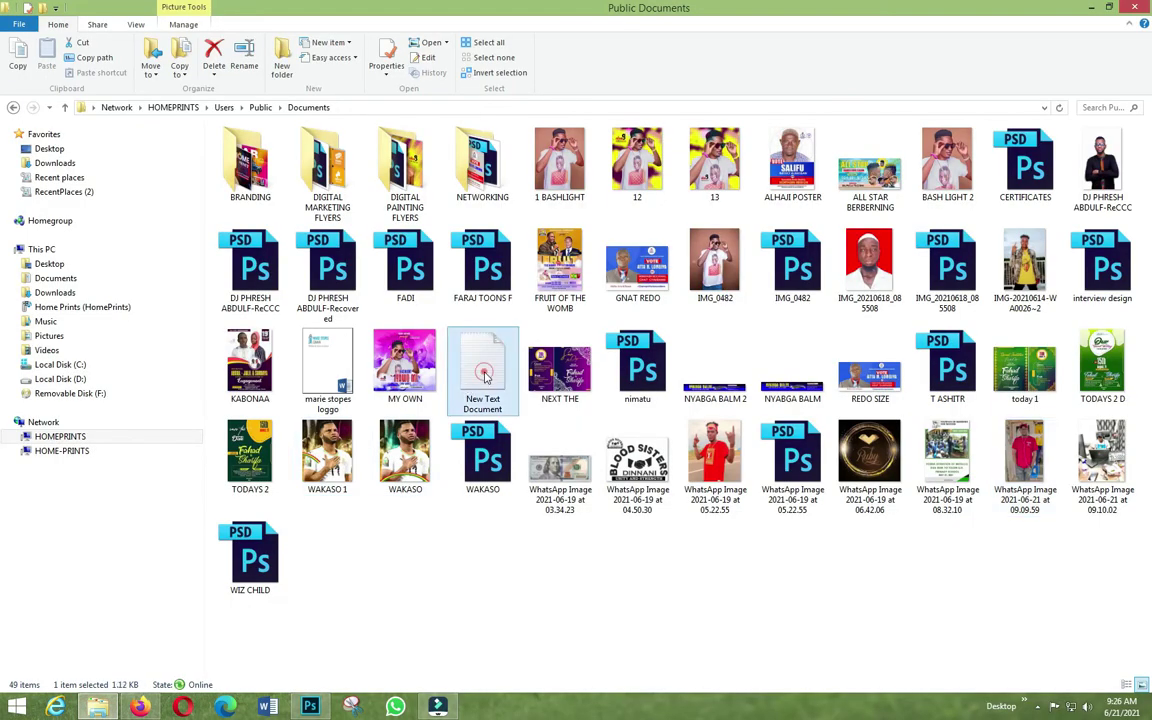
{"action": "scroll", "coordinate": [447, 520], "scroll_direction": "down", "scroll_amount": 5}
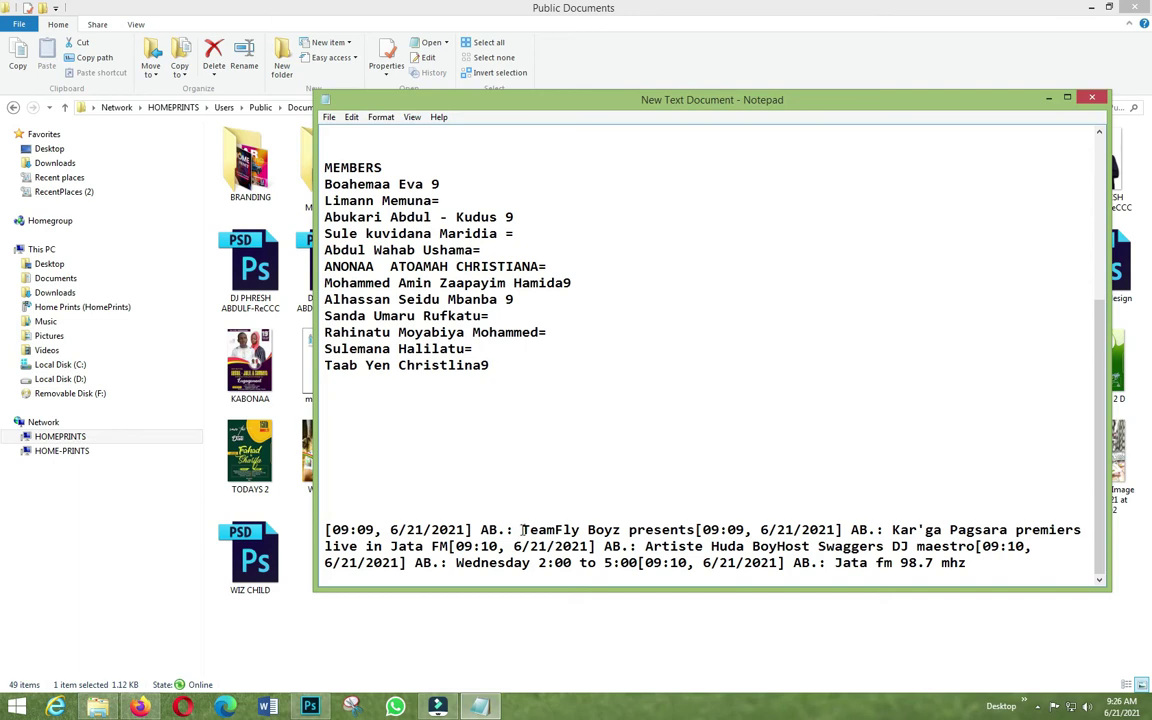
{"action": "left_click_drag", "start_coordinate": [523, 530], "coordinate": [324, 531]}
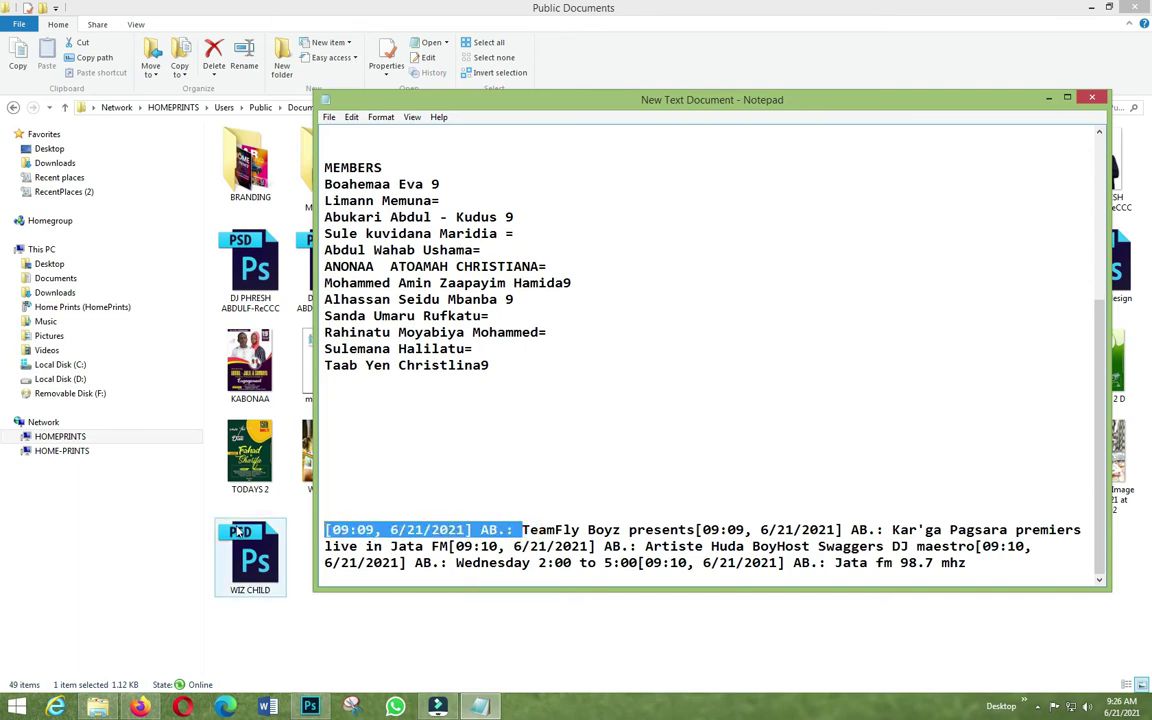
{"action": "key", "text": "Delete"}
{"action": "left_click", "coordinate": [431, 530]}
{"action": "key", "text": "Return"}
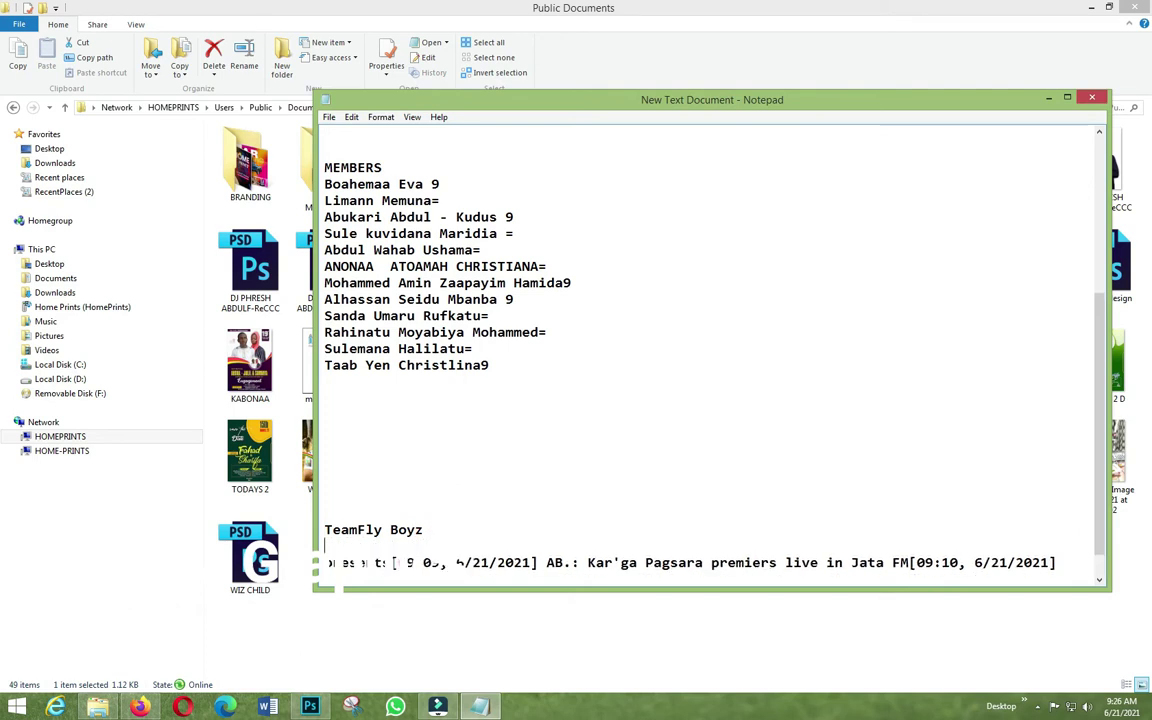
Step: Copy 'TeamFly Boyz' and return to the Photoshop flyer
{"action": "left_click_drag", "start_coordinate": [431, 530], "coordinate": [324, 530]}
{"action": "right_click", "coordinate": [365, 528]}
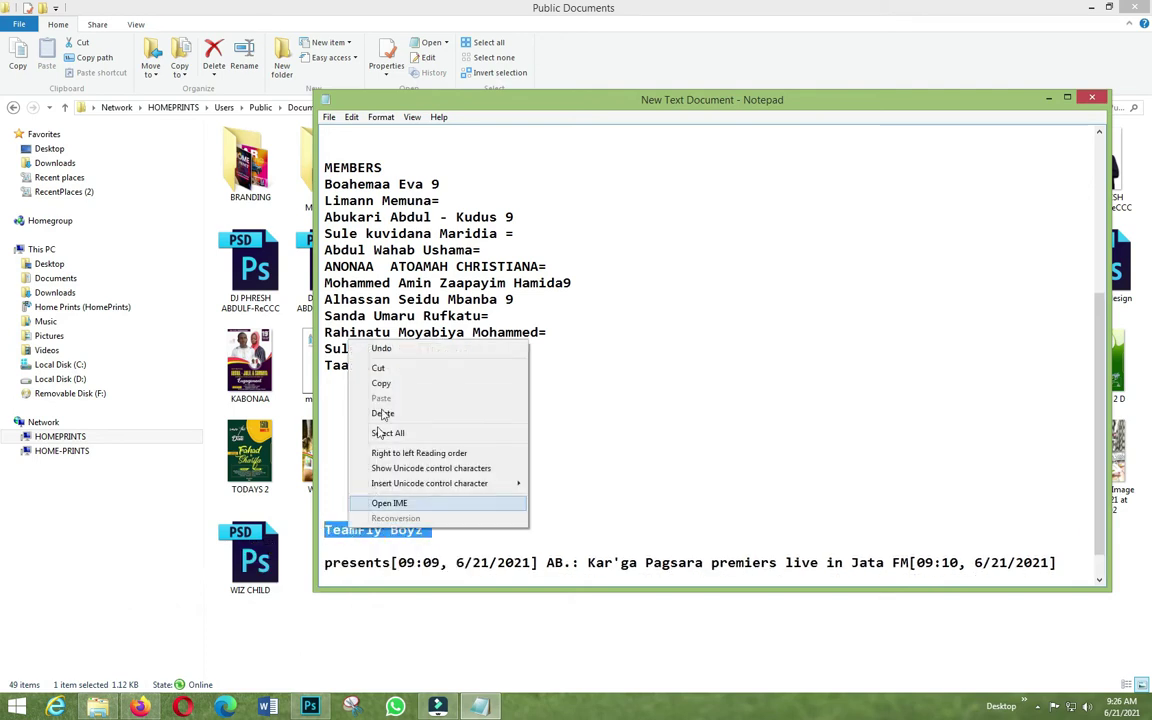
{"action": "left_click", "coordinate": [384, 384]}
{"action": "left_click", "coordinate": [310, 707]}
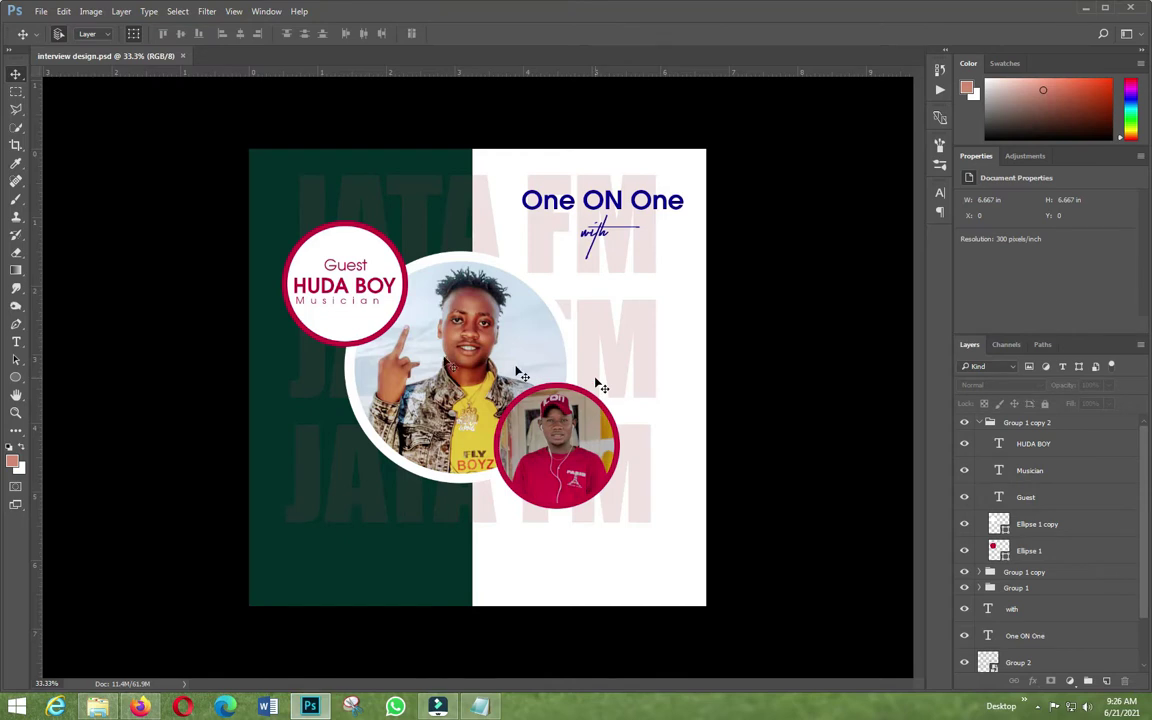
Step: Paste 'TeamFly Boyz' as a new text layer near the top-left of the flyer
{"action": "left_click", "coordinate": [18, 343]}
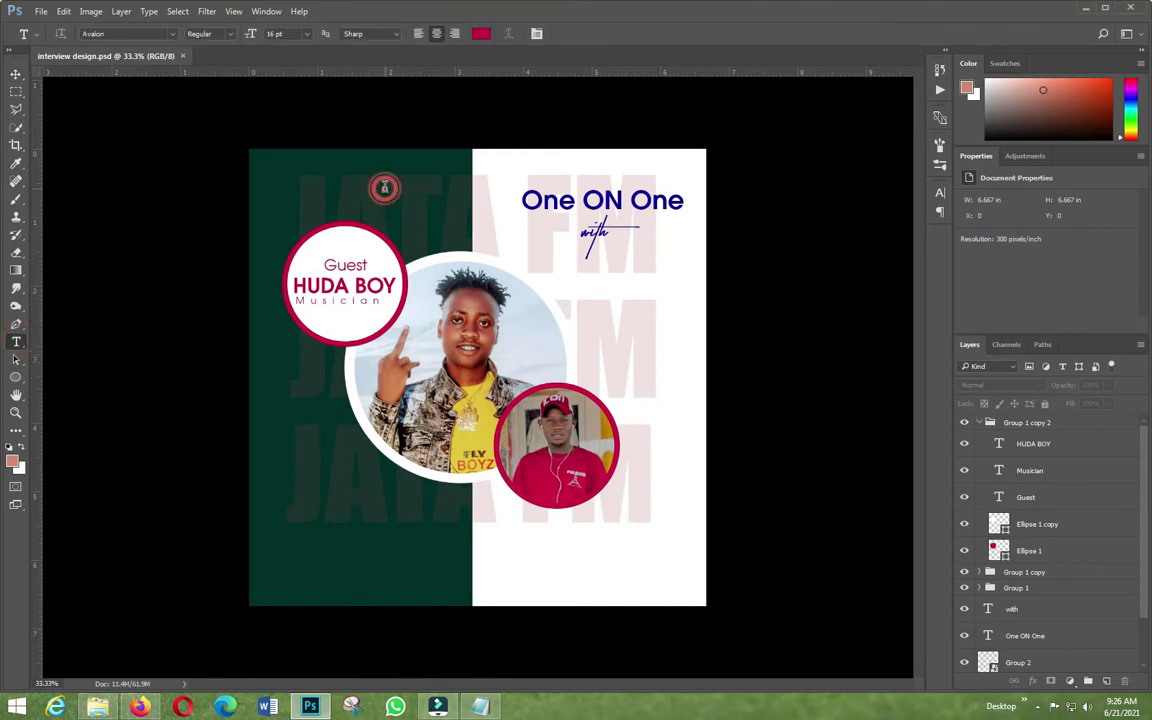
{"action": "left_click", "coordinate": [385, 188]}
{"action": "right_click", "coordinate": [385, 190]}
{"action": "left_click", "coordinate": [419, 247]}
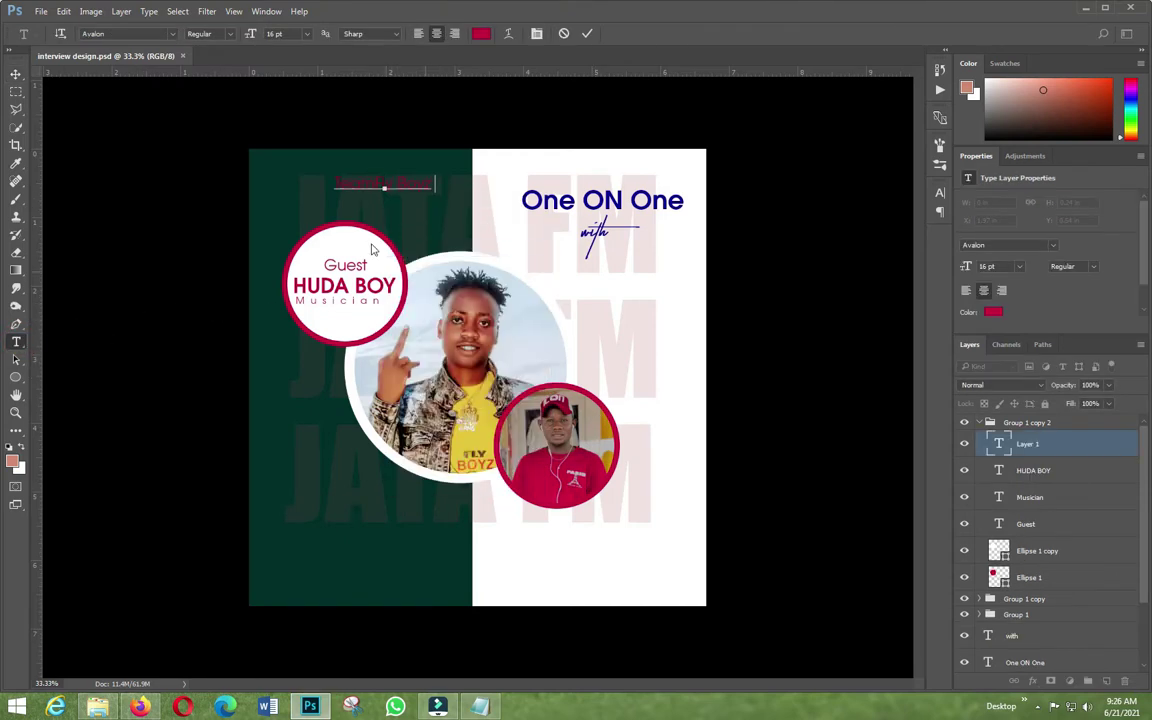
{"action": "left_click", "coordinate": [16, 74]}
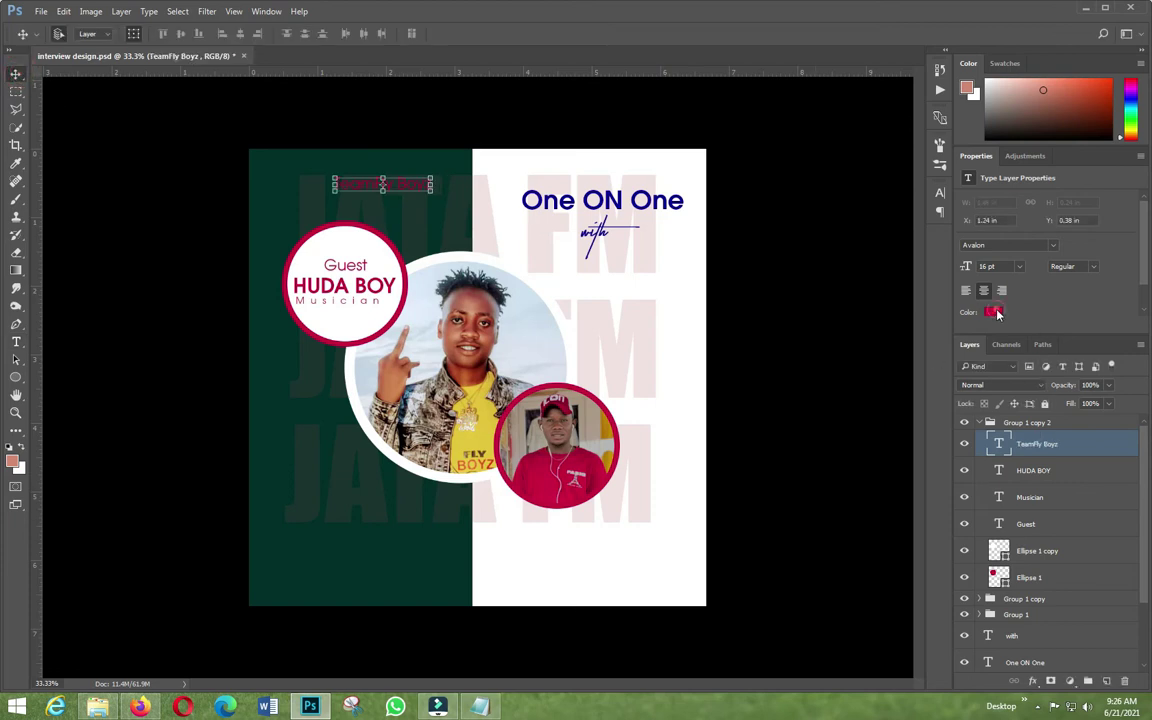
Step: Colour TeamFly Boyz white (#ffffff), nudge it slightly up-left, and switch back to Notepad
{"action": "left_click", "coordinate": [994, 312]}
{"action": "left_click", "coordinate": [773, 198]}
{"action": "left_click", "coordinate": [1072, 191]}
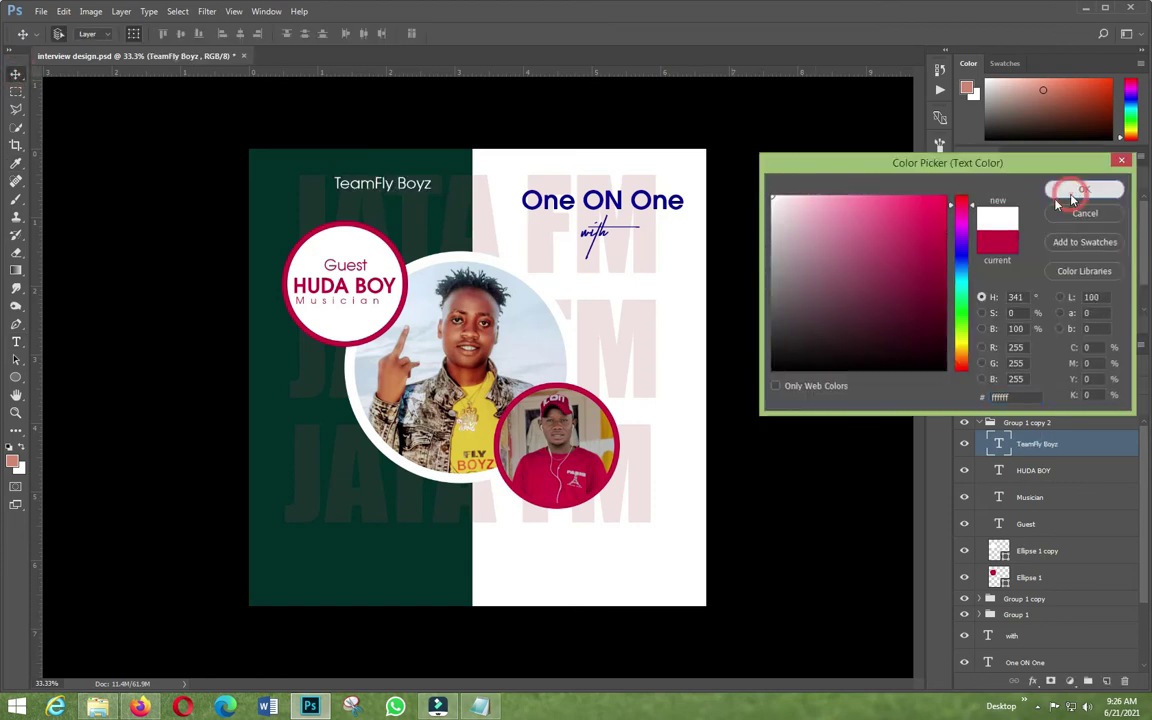
{"action": "left_click", "coordinate": [104, 186]}
{"action": "left_click_drag", "start_coordinate": [404, 183], "coordinate": [380, 172]}
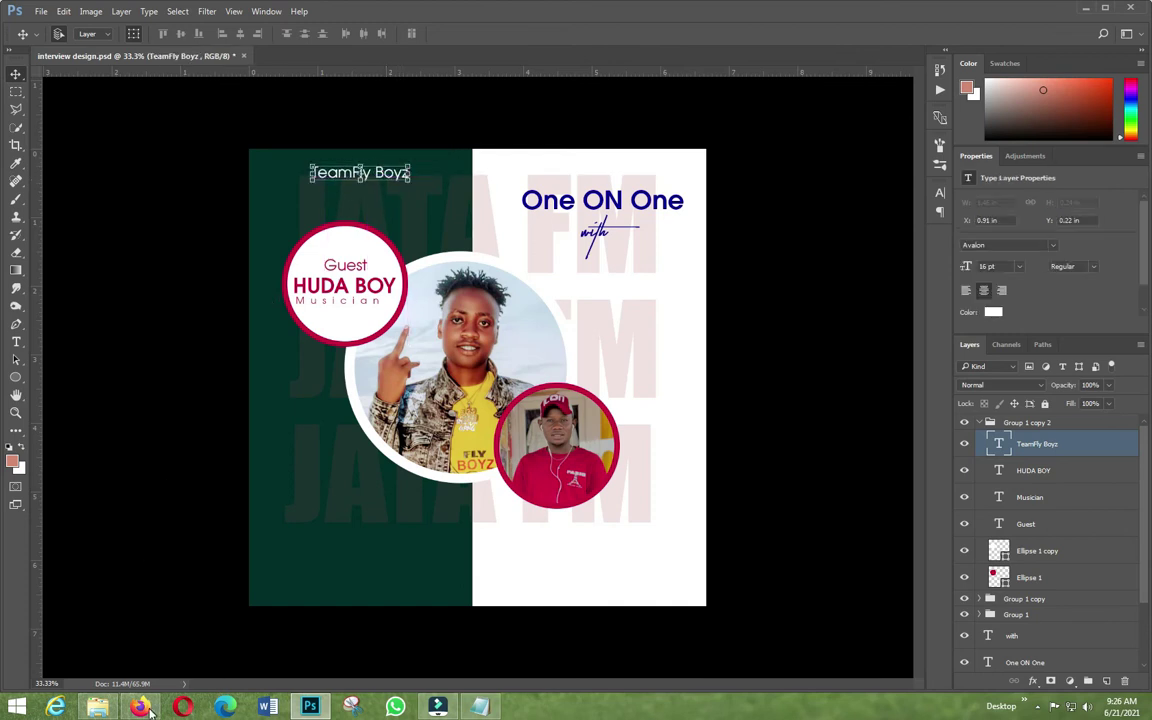
{"action": "left_click", "coordinate": [480, 707]}
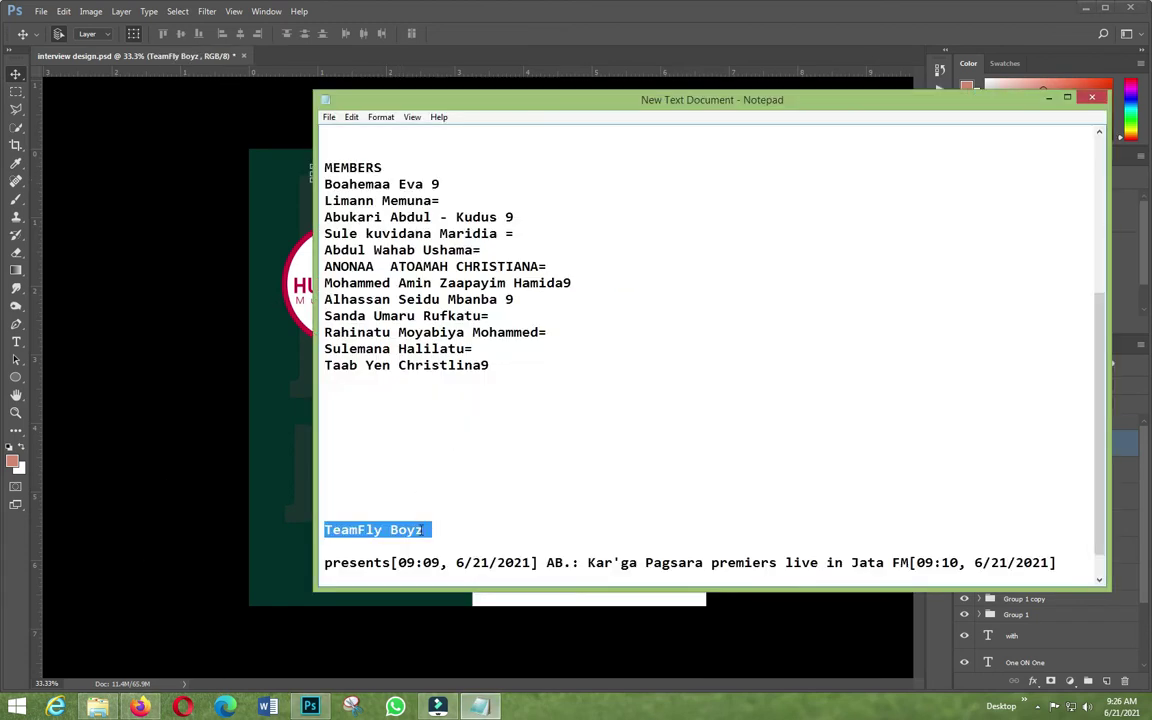
Step: Copy the word 'presents' from the Notepad notes
{"action": "scroll", "coordinate": [424, 530], "scroll_direction": "down", "scroll_amount": 1}
{"action": "left_click_drag", "start_coordinate": [392, 530], "coordinate": [297, 534]}
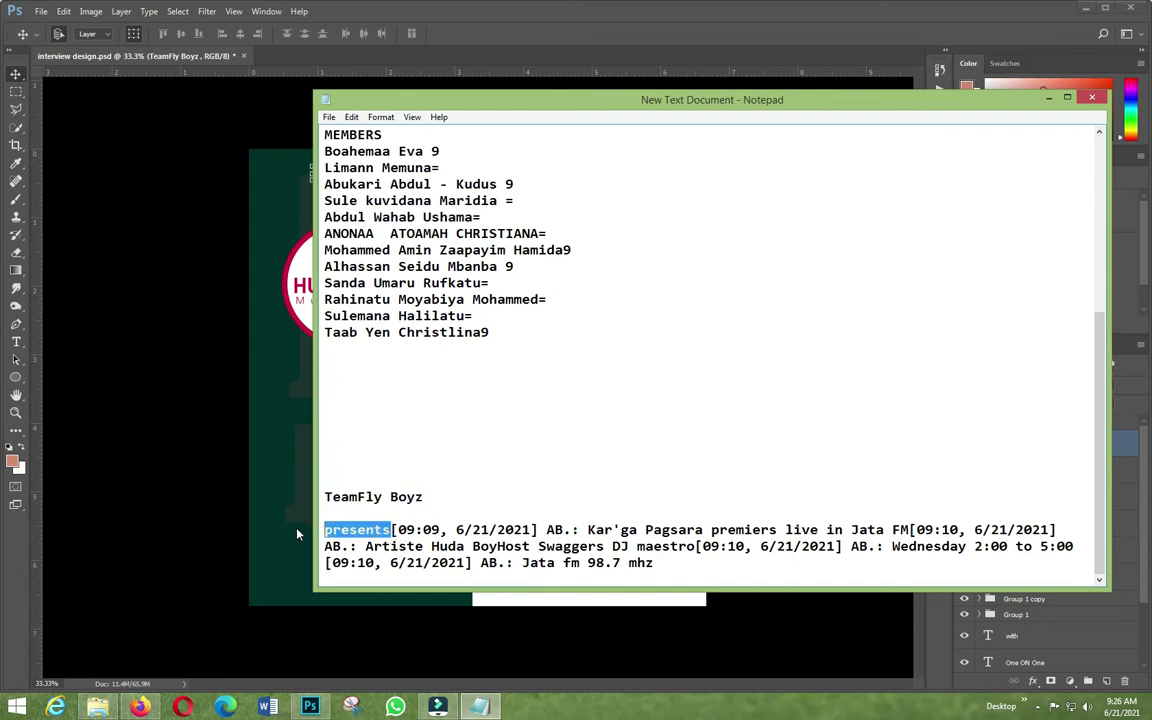
{"action": "right_click", "coordinate": [352, 526]}
{"action": "left_click", "coordinate": [380, 381]}
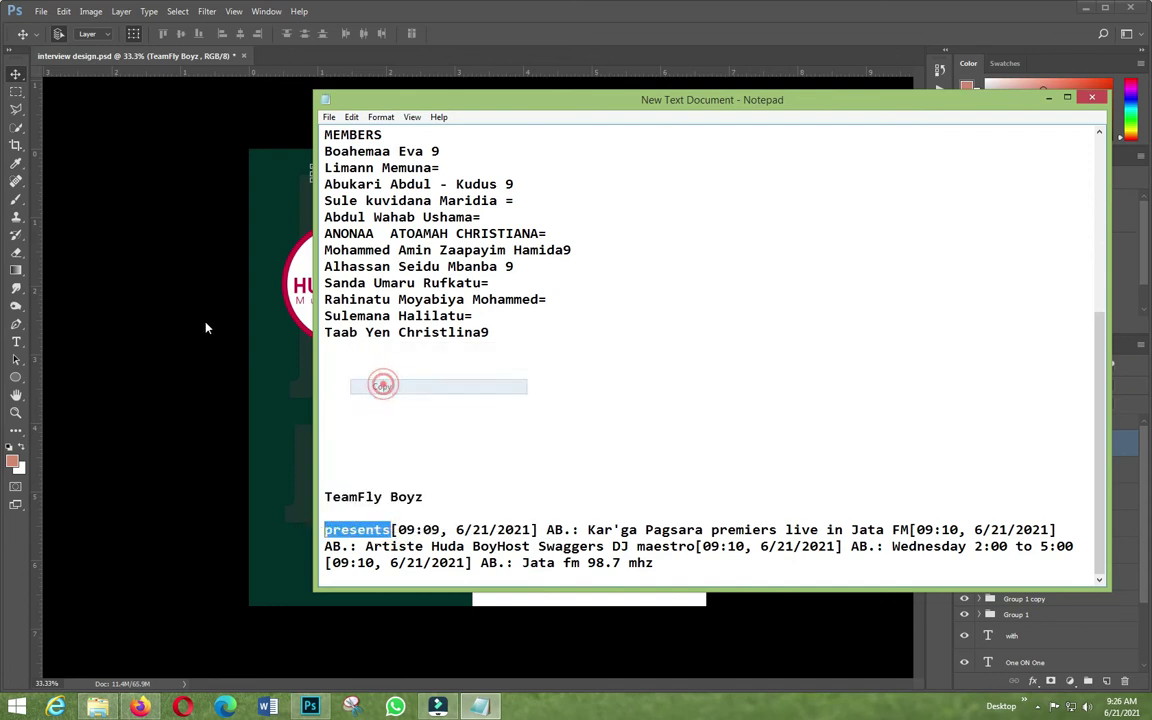
{"action": "left_click", "coordinate": [188, 309]}
Step: Paste 'presents' as a new text layer just below TeamFly Boyz
{"action": "left_click", "coordinate": [16, 341]}
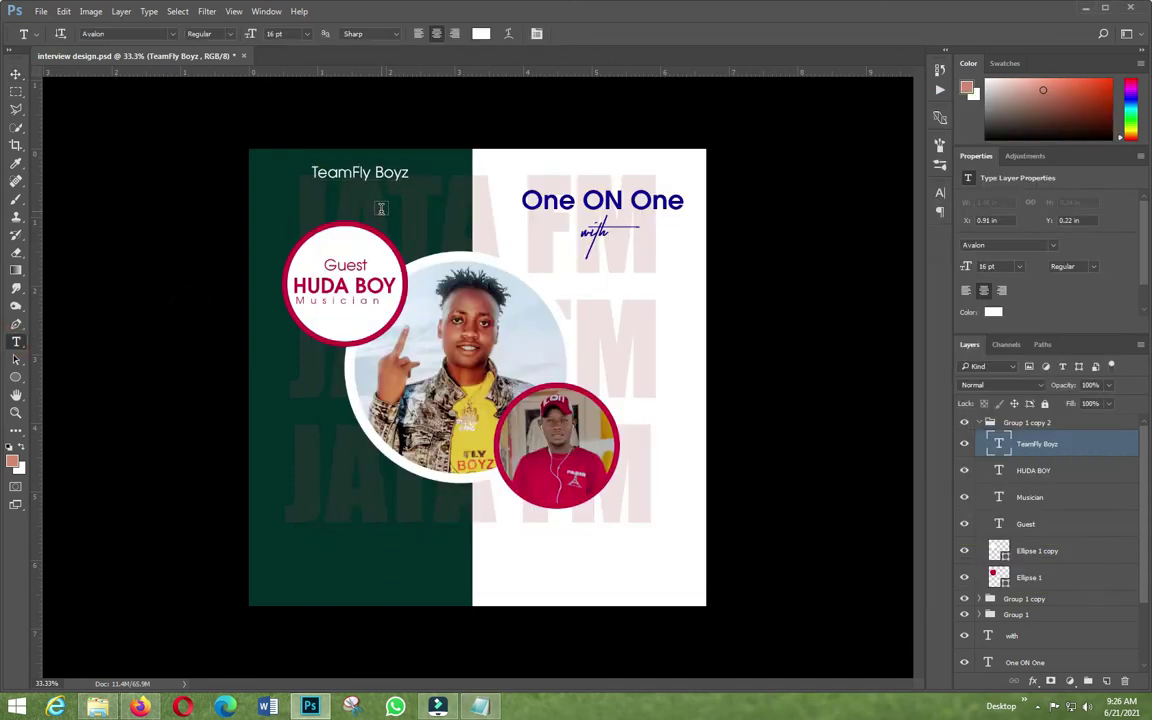
{"action": "left_click", "coordinate": [380, 208]}
{"action": "right_click", "coordinate": [380, 207]}
{"action": "left_click", "coordinate": [390, 252]}
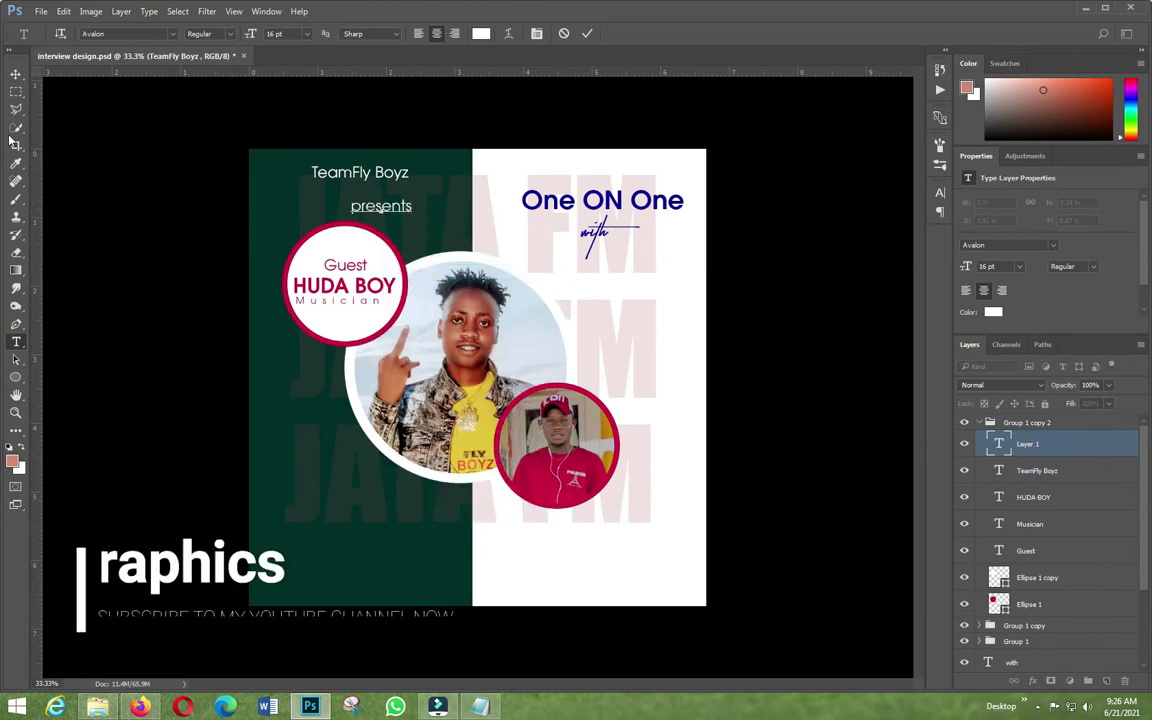
{"action": "left_click", "coordinate": [16, 74]}
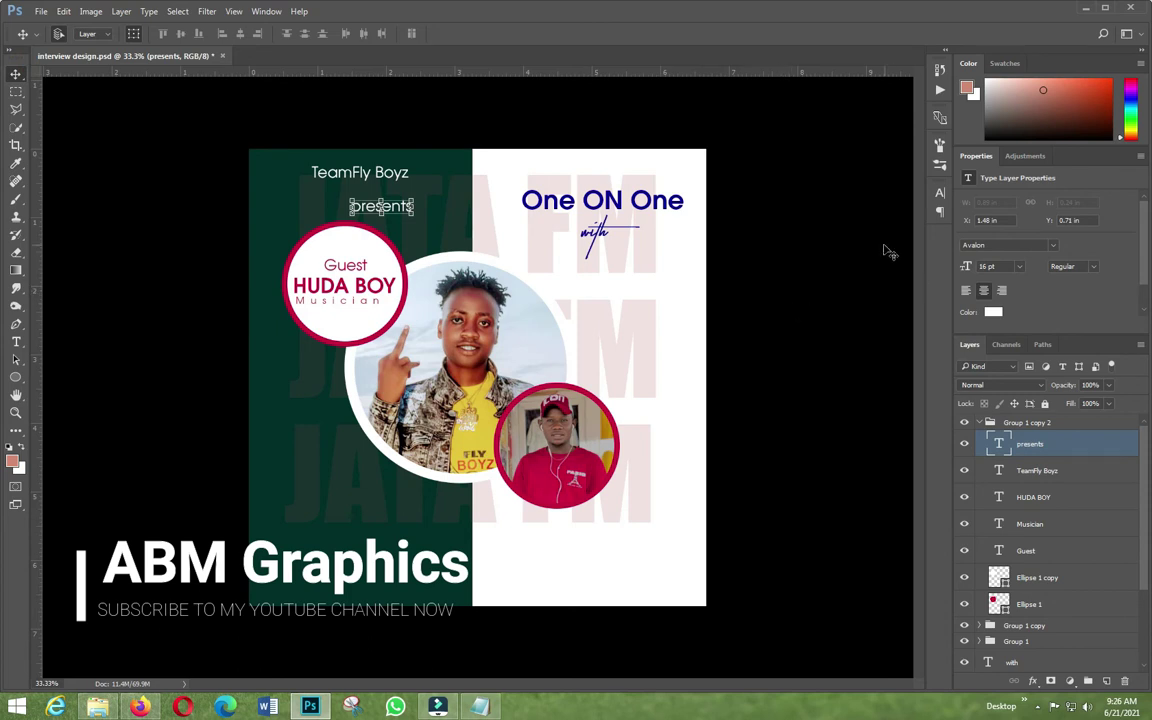
Step: Set 'presents' in Taken by Vultures Demo at 36 pt and drag it under TeamFly Boyz
{"action": "left_click", "coordinate": [940, 194]}
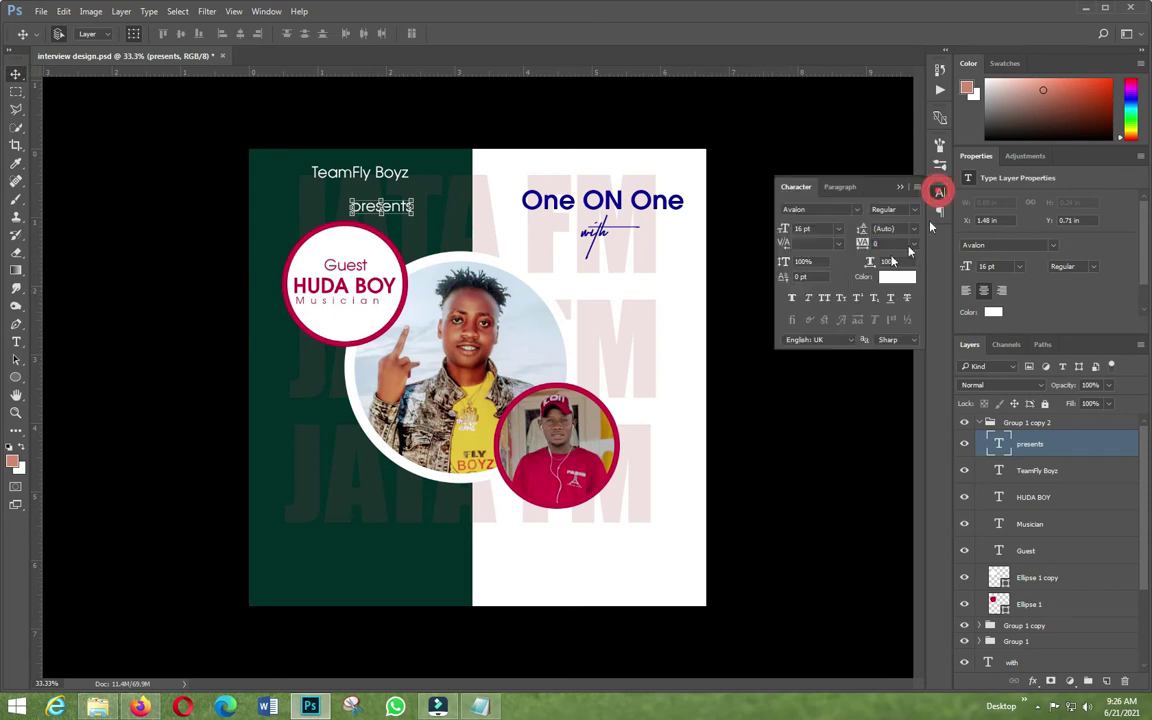
{"action": "left_click", "coordinate": [857, 210]}
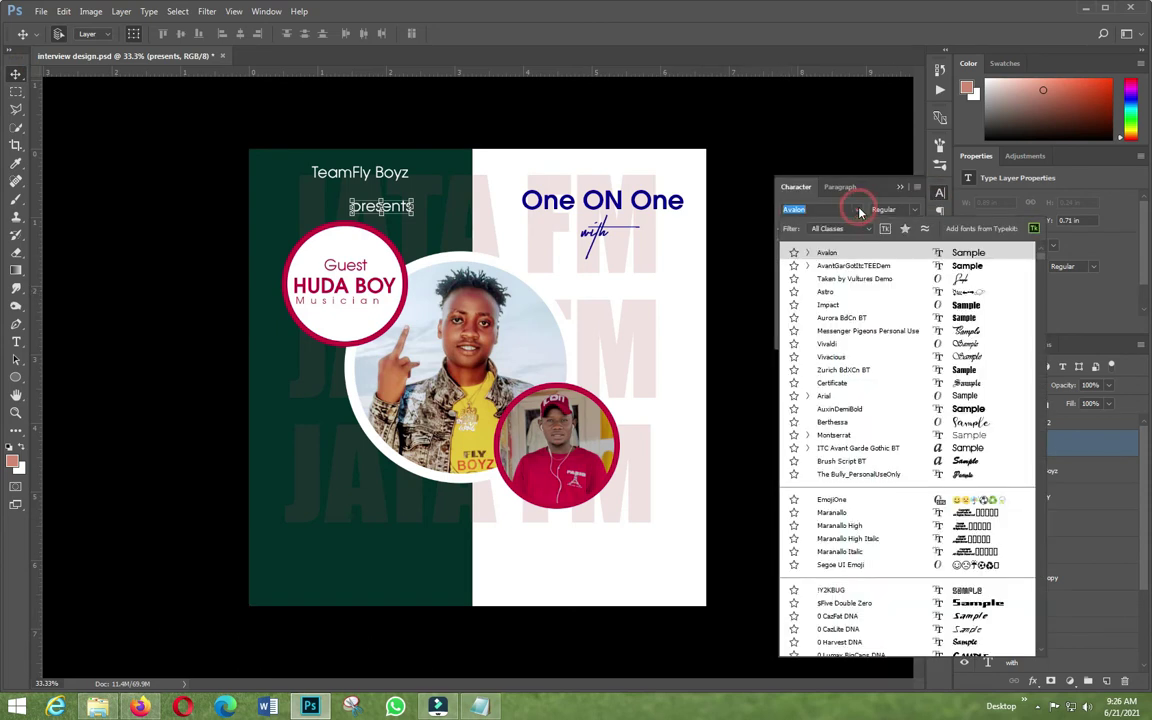
{"action": "left_click", "coordinate": [930, 277]}
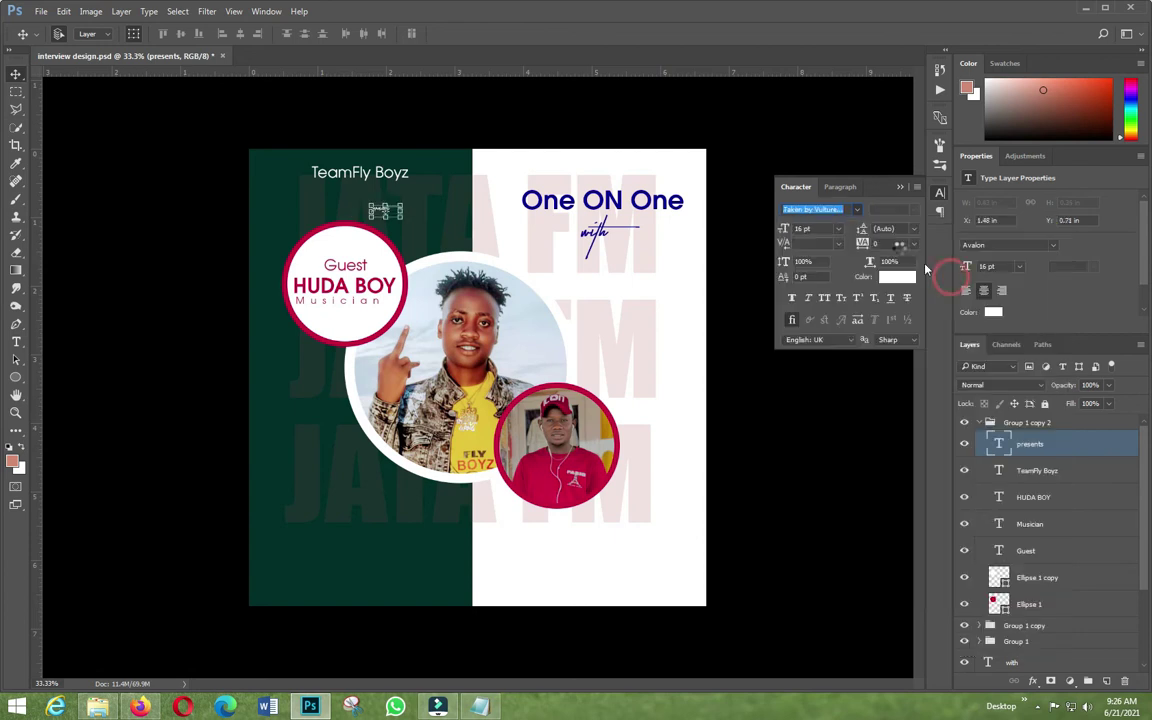
{"action": "left_click", "coordinate": [838, 229]}
{"action": "left_click", "coordinate": [825, 430]}
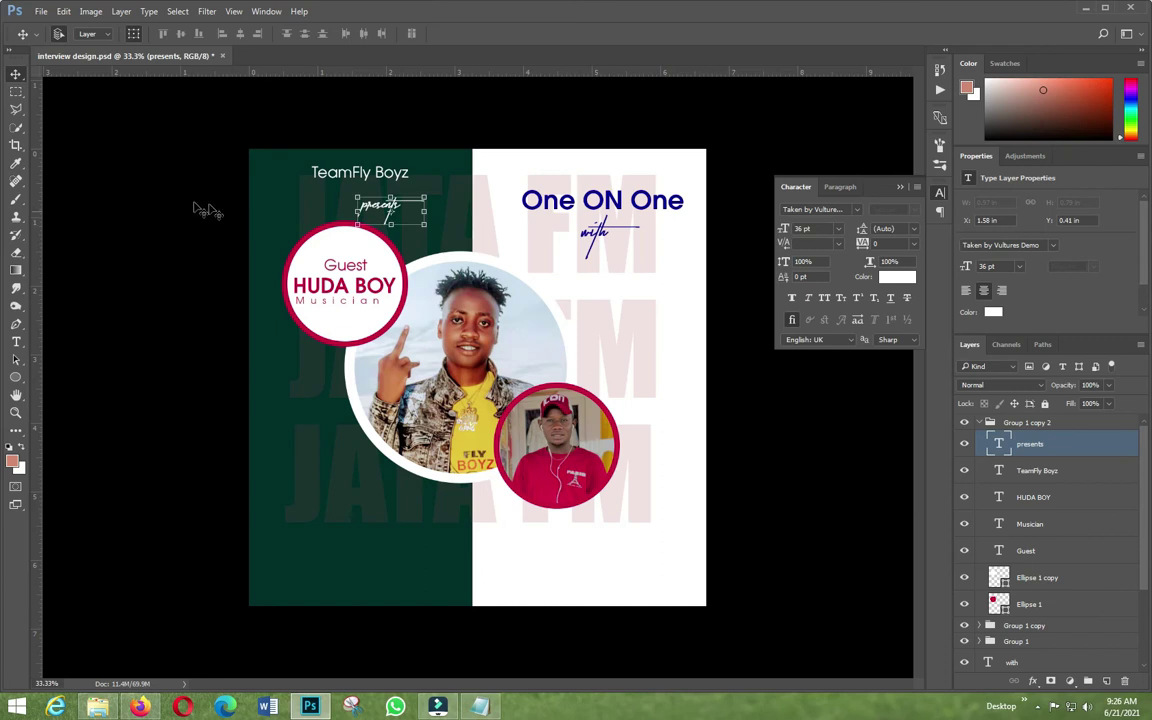
{"action": "left_click_drag", "start_coordinate": [397, 212], "coordinate": [360, 199]}
Step: In Notepad, put 'Kar'ga Pagsara premiers live in Jata FM' on its own line
{"action": "left_click", "coordinate": [93, 216]}
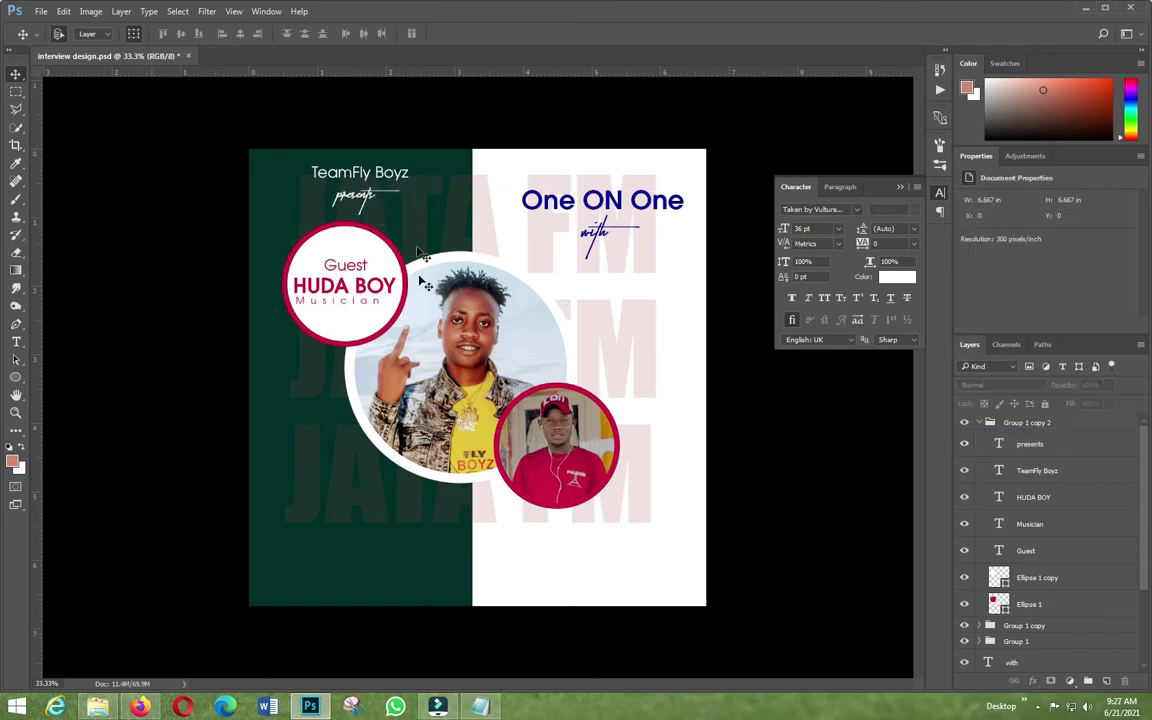
{"action": "mouse_move", "coordinate": [480, 707]}
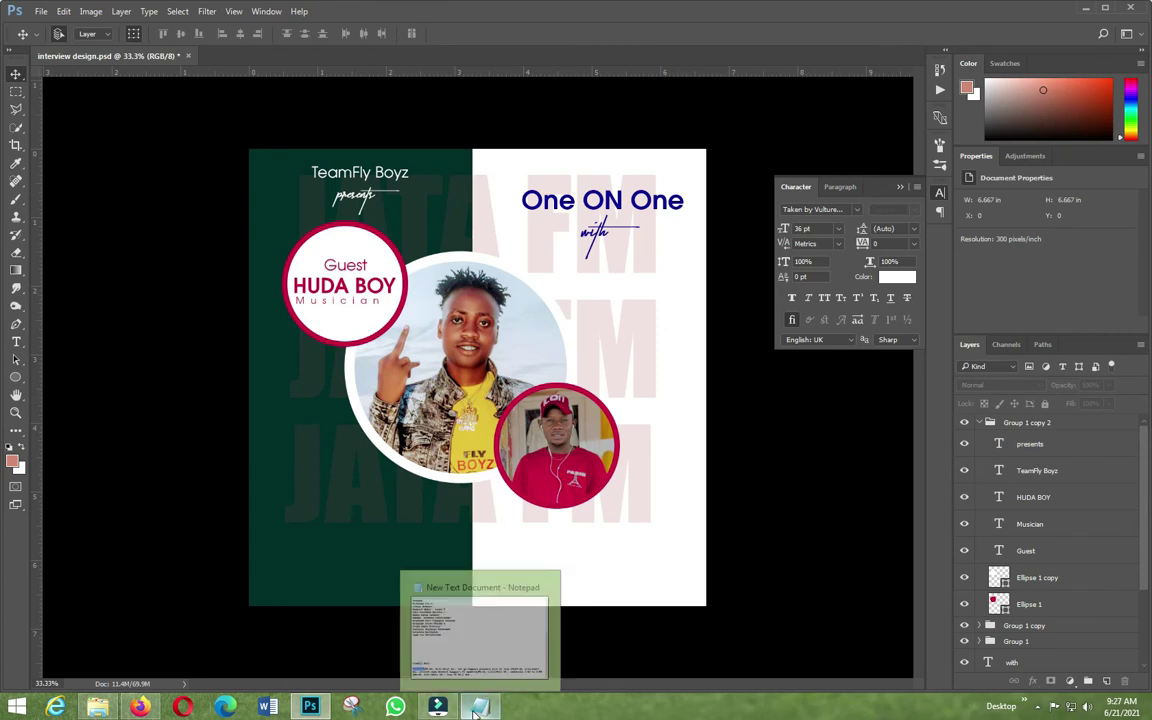
{"action": "left_click", "coordinate": [425, 630]}
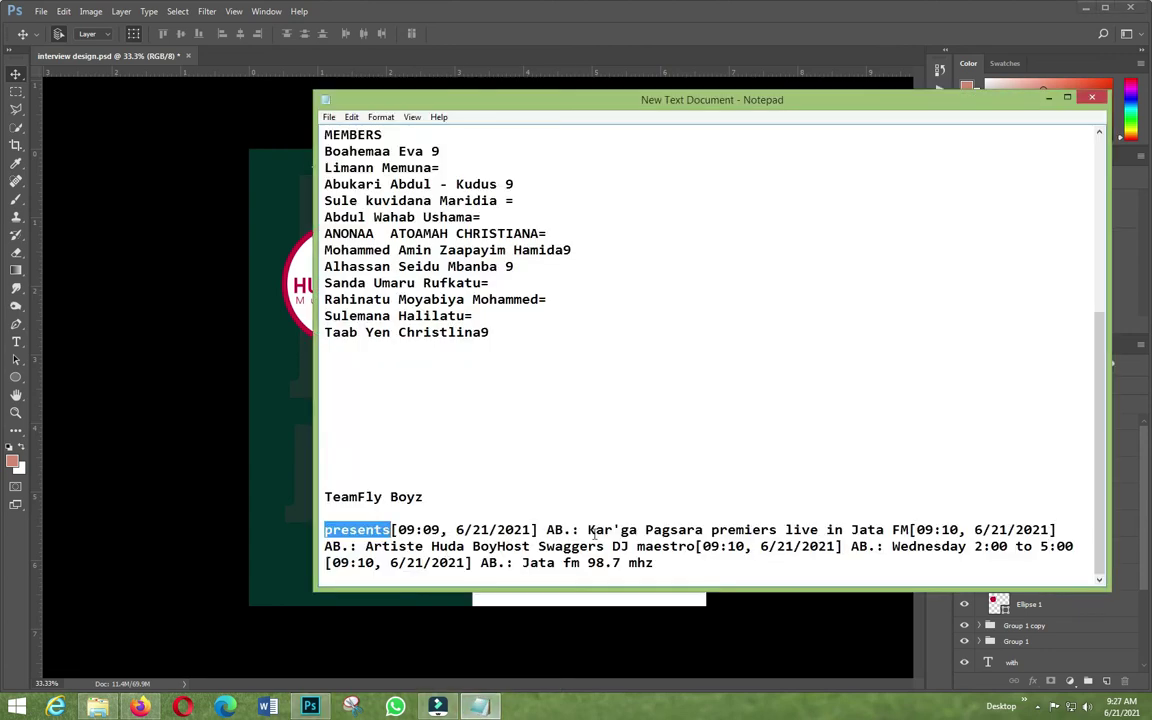
{"action": "left_click", "coordinate": [589, 531]}
{"action": "key", "text": "Return"}
{"action": "key", "text": "Return"}
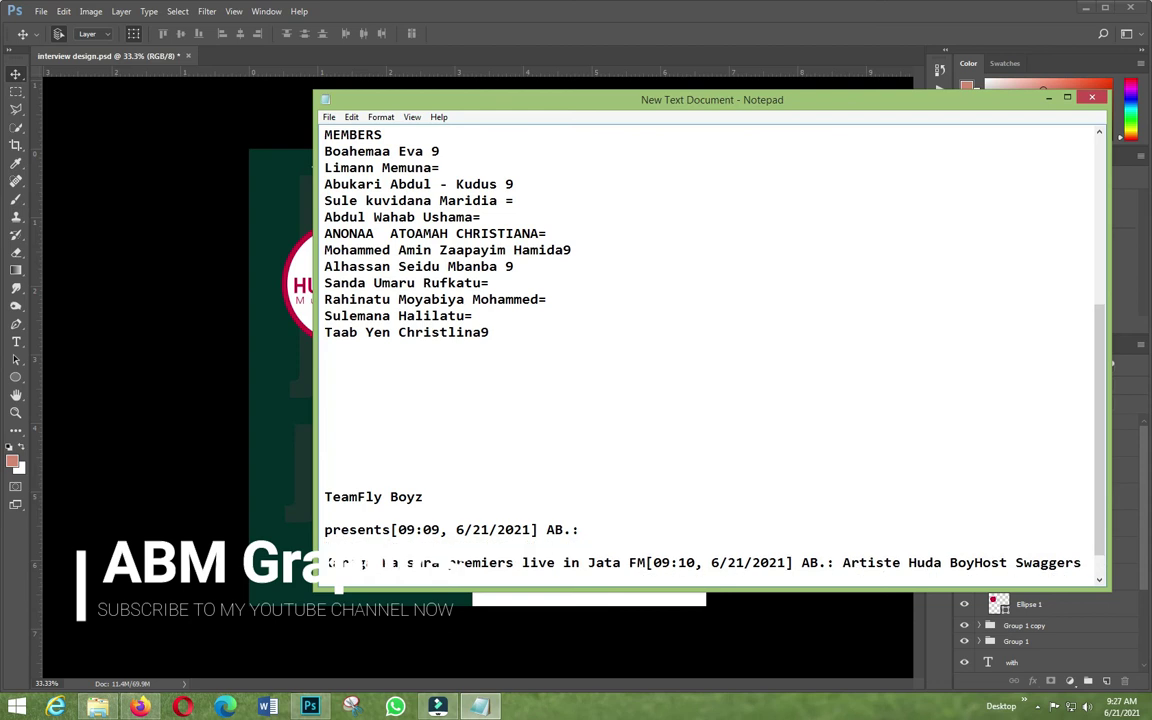
{"action": "key", "text": "Return"}
{"action": "key", "text": "Return"}
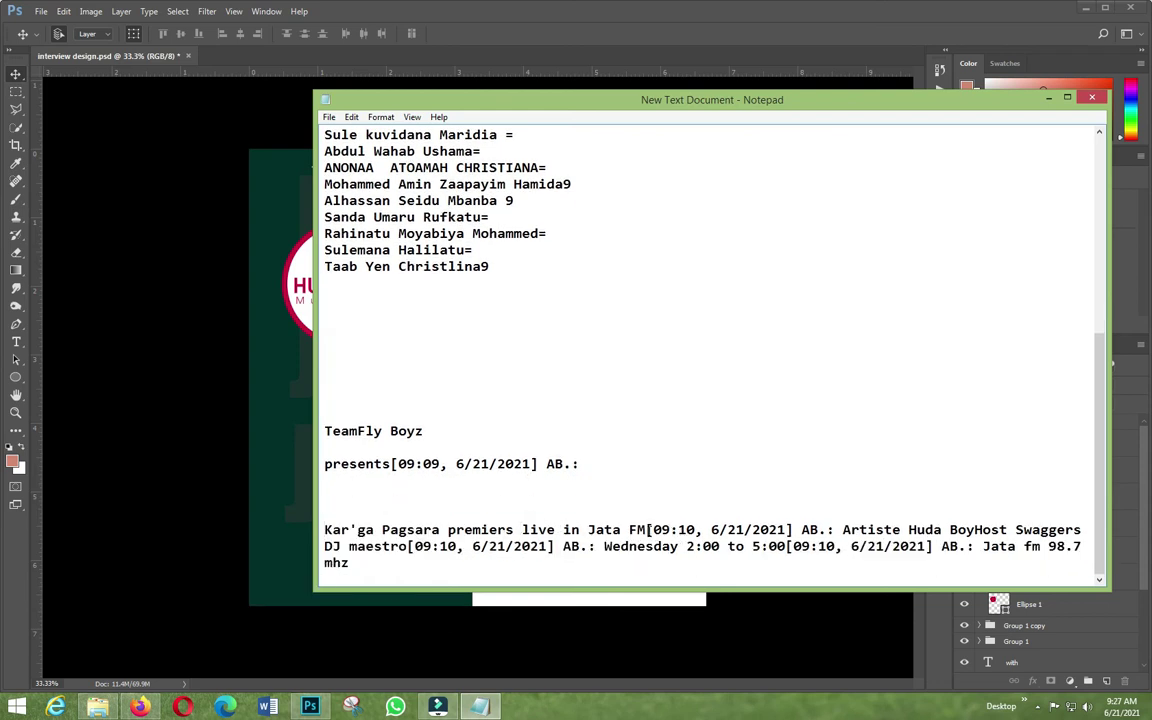
{"action": "left_click", "coordinate": [646, 530]}
{"action": "key", "text": "Return"}
{"action": "key", "text": "Return"}
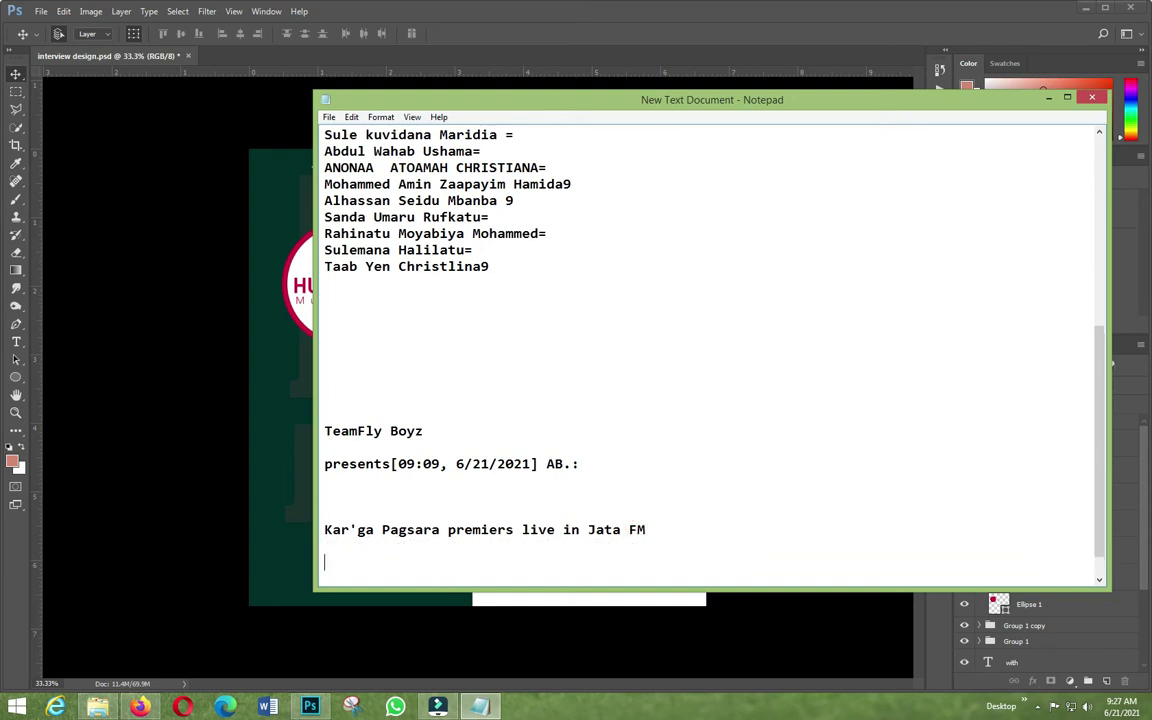
Step: Copy 'Kar'ga Pagsara premiers' and return to the Photoshop flyer
{"action": "left_click_drag", "start_coordinate": [325, 530], "coordinate": [652, 527]}
{"action": "right_click", "coordinate": [522, 530]}
{"action": "left_click", "coordinate": [504, 527]}
{"action": "left_click_drag", "start_coordinate": [521, 530], "coordinate": [327, 528]}
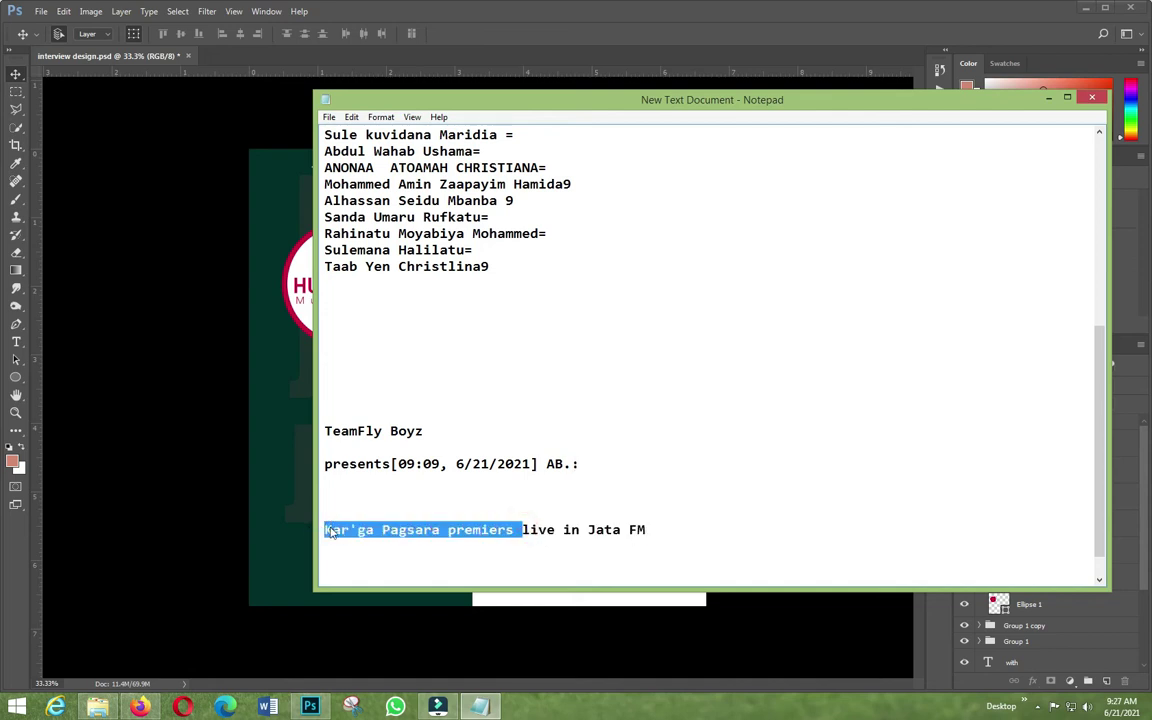
{"action": "right_click", "coordinate": [330, 527]}
{"action": "left_click", "coordinate": [363, 381]}
{"action": "left_click", "coordinate": [156, 314]}
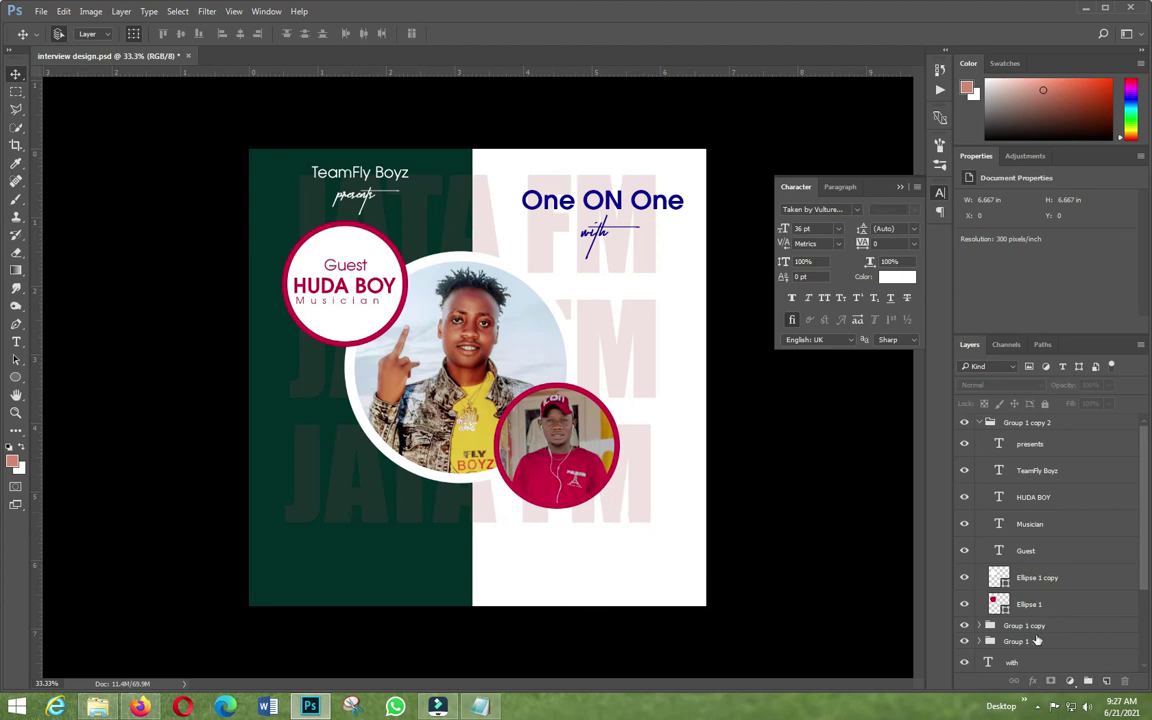
Step: Select the photo-circle layers from Group 1 to Ellipse 1 copy in the Layers panel
{"action": "left_click", "coordinate": [1023, 580]}
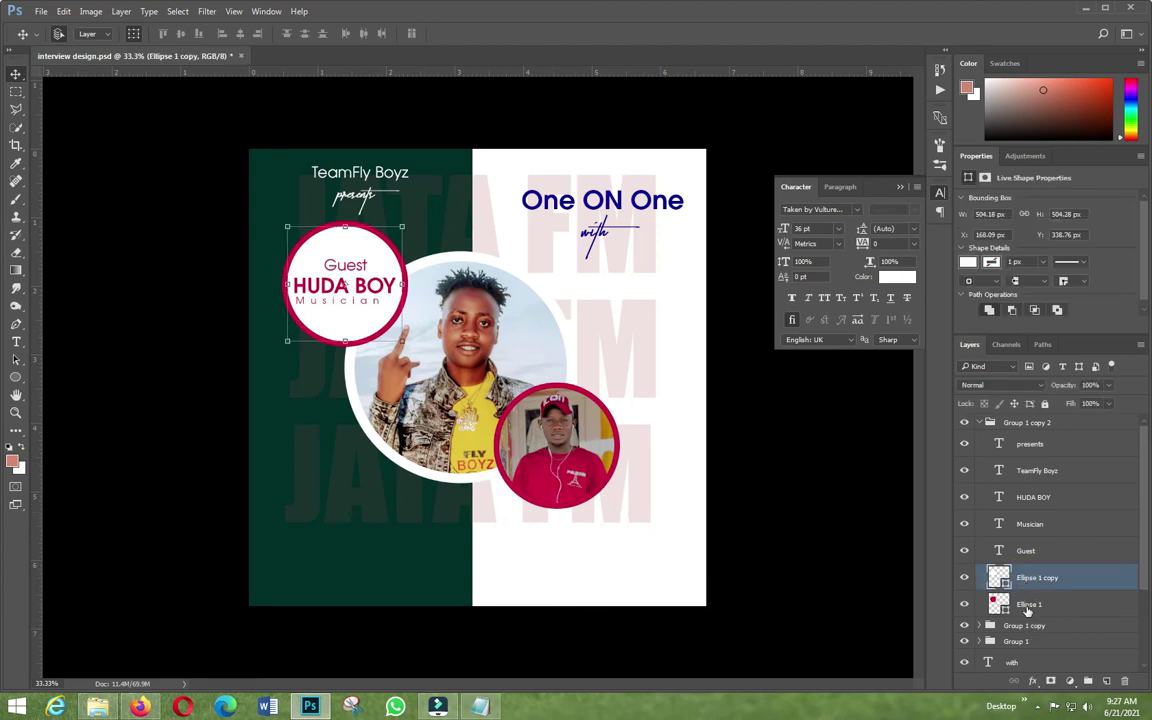
{"action": "left_click", "coordinate": [1027, 606]}
{"action": "left_click", "coordinate": [1026, 624], "text": "shift"}
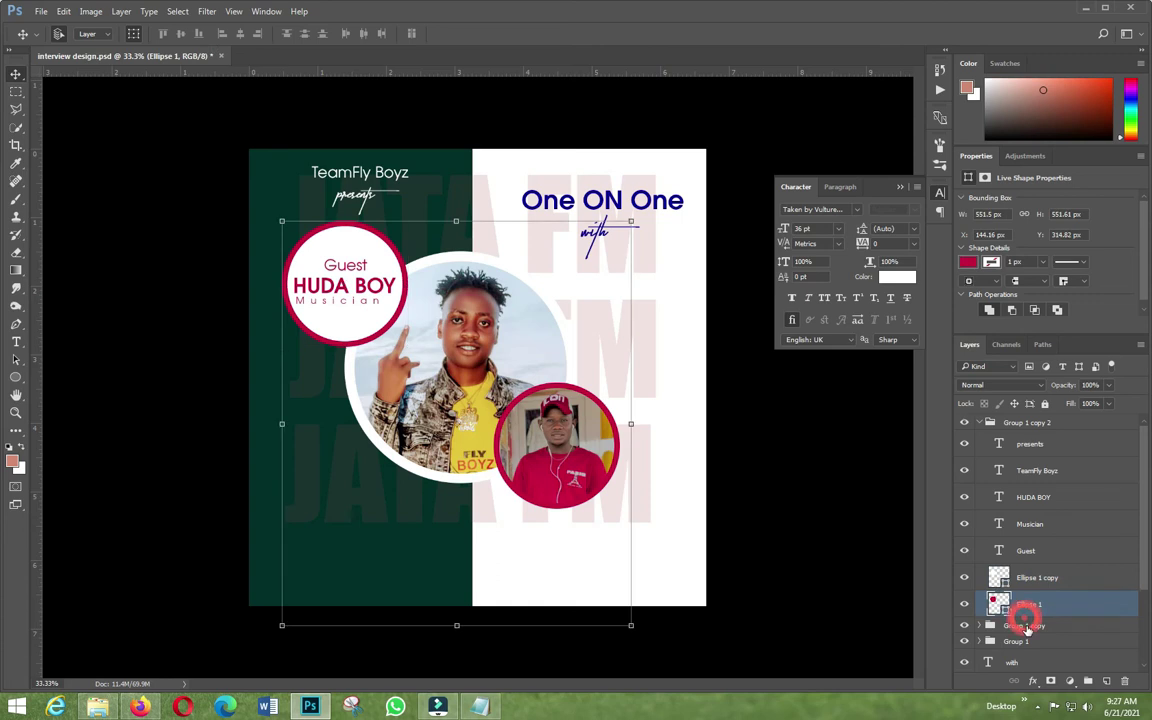
{"action": "left_click", "coordinate": [1020, 641]}
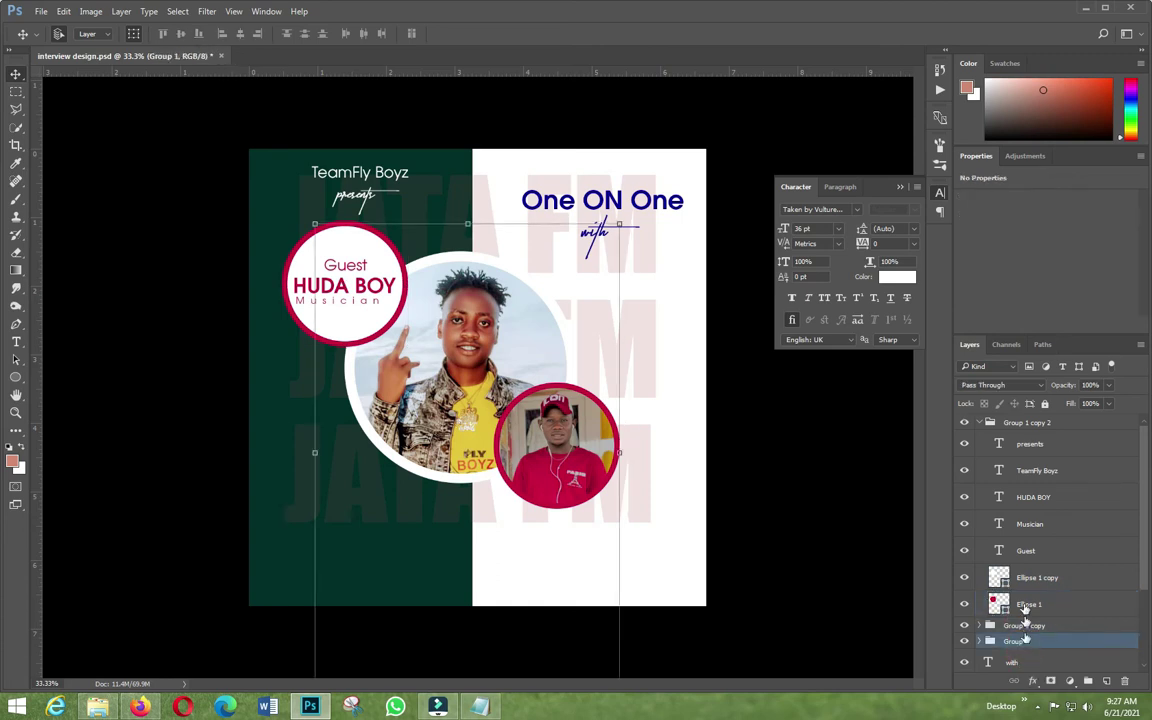
{"action": "left_click", "coordinate": [1018, 580], "text": "shift"}
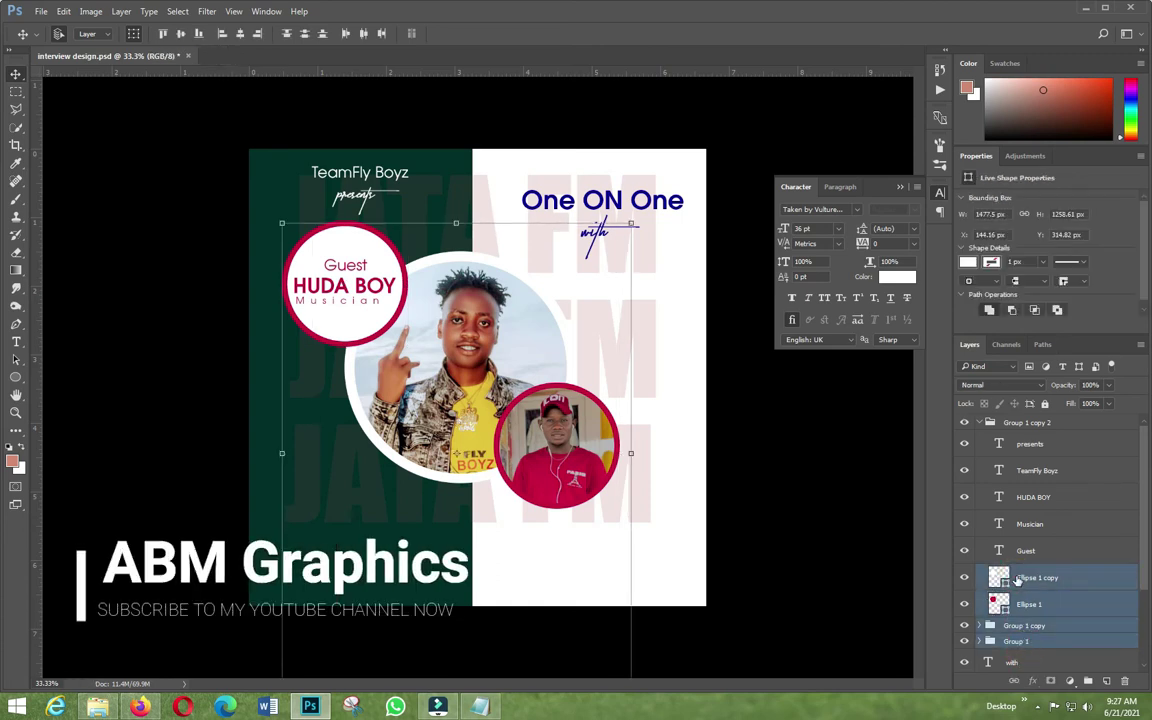
{"action": "key", "text": "shift+Down"}
{"action": "key", "text": "shift+Down"}
{"action": "key", "text": "shift+Down"}
{"action": "key", "text": "shift+Down"}
{"action": "key", "text": "Down"}
{"action": "key", "text": "Down"}
{"action": "key", "text": "Down"}
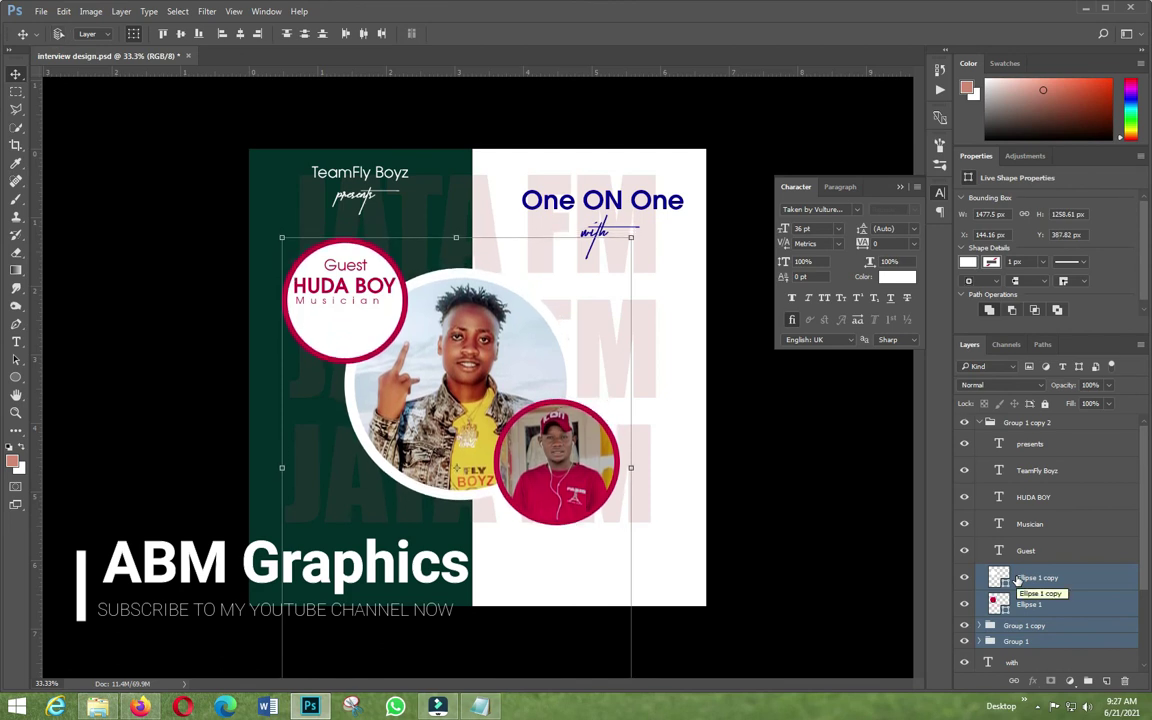
{"action": "key", "text": "shift+Up"}
{"action": "key", "text": "shift+Up"}
{"action": "key", "text": "shift+Up"}
{"action": "key", "text": "shift+Up"}
{"action": "key", "text": "shift+Up"}
{"action": "key", "text": "Up"}
{"action": "key", "text": "Up"}
{"action": "key", "text": "Up"}
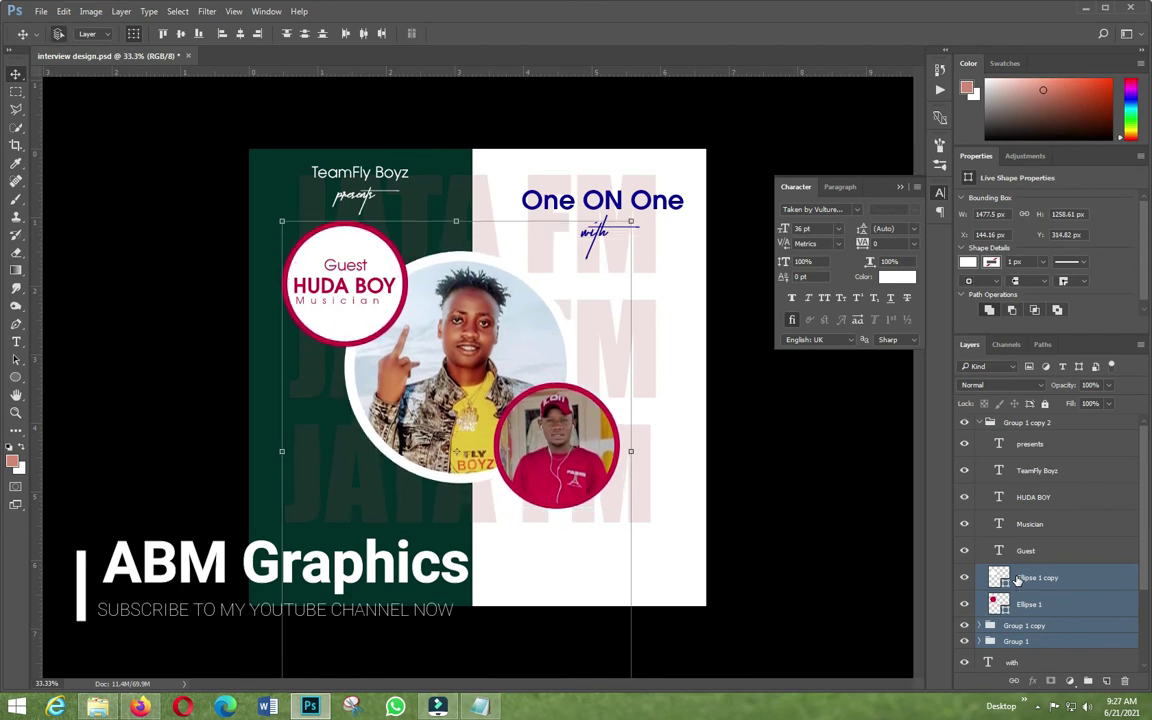
Step: Add HUDA BOY, Musician and Guest to the selection and shift them all lower
{"action": "left_click", "coordinate": [1035, 498], "text": "ctrl"}
{"action": "left_click", "coordinate": [1030, 551], "text": "shift"}
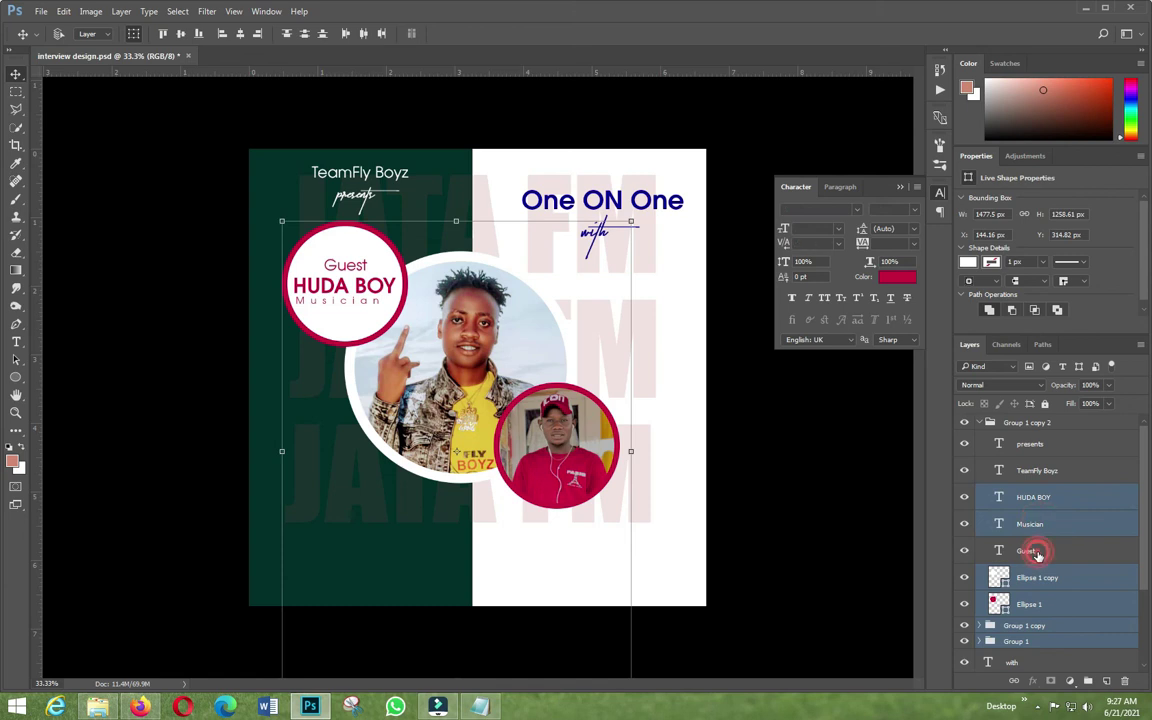
{"action": "key", "text": "shift+Down"}
{"action": "key", "text": "shift+Down"}
{"action": "key", "text": "shift+Down"}
{"action": "key", "text": "shift+Down"}
{"action": "key", "text": "shift+Down"}
{"action": "key", "text": "shift+Down"}
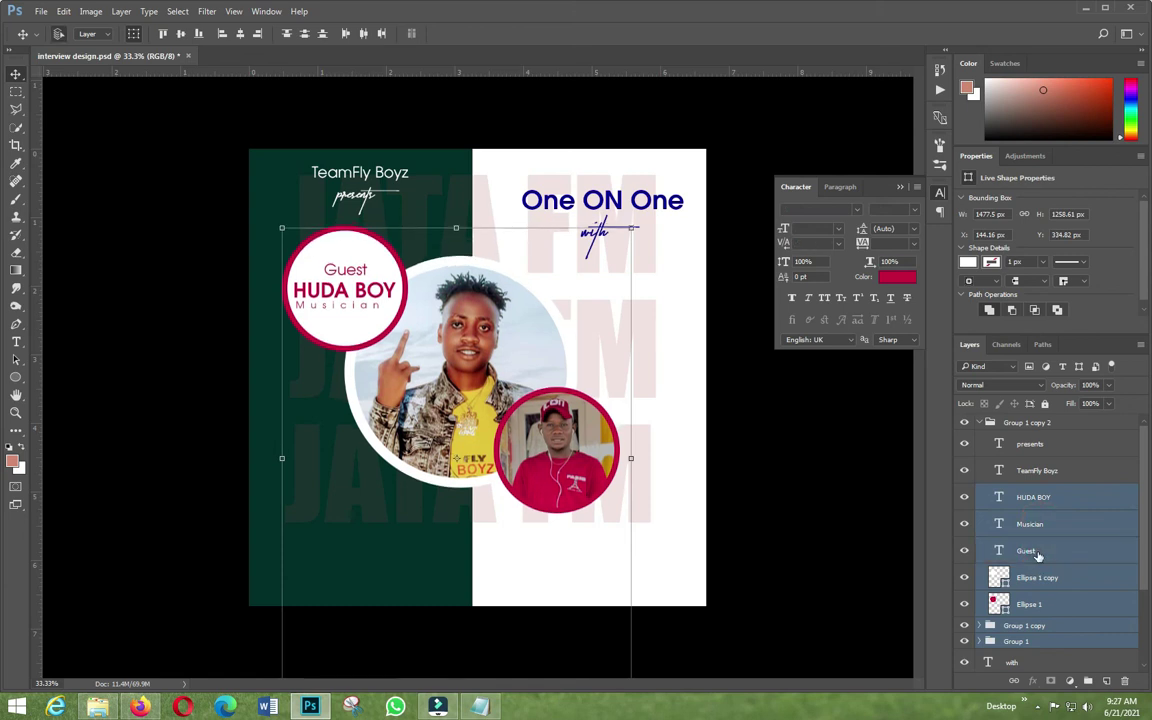
{"action": "key", "text": "shift+Down"}
{"action": "key", "text": "shift+Down"}
{"action": "key", "text": "shift+Down"}
{"action": "key", "text": "shift+Down"}
{"action": "key", "text": "shift+Down"}
{"action": "key", "text": "shift+Down"}
{"action": "key", "text": "shift+Down"}
{"action": "key", "text": "shift+Down"}
{"action": "key", "text": "shift+Down"}
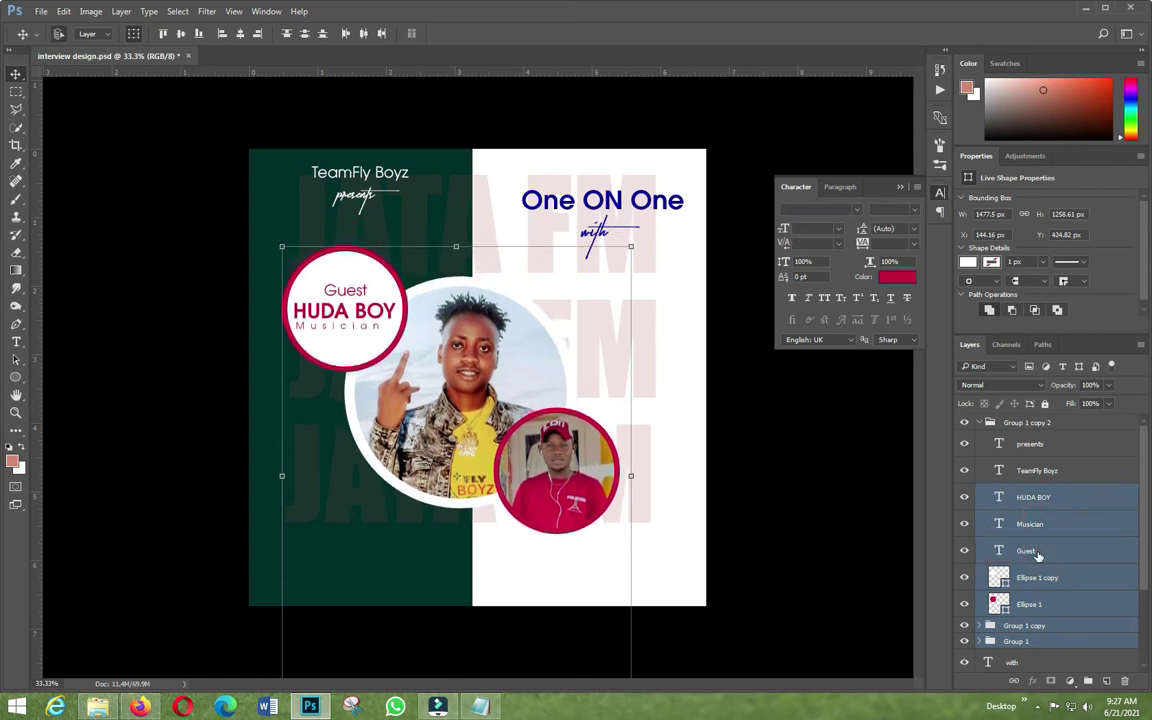
{"action": "key", "text": "shift+Down"}
{"action": "key", "text": "shift+Down"}
{"action": "key", "text": "shift+Down"}
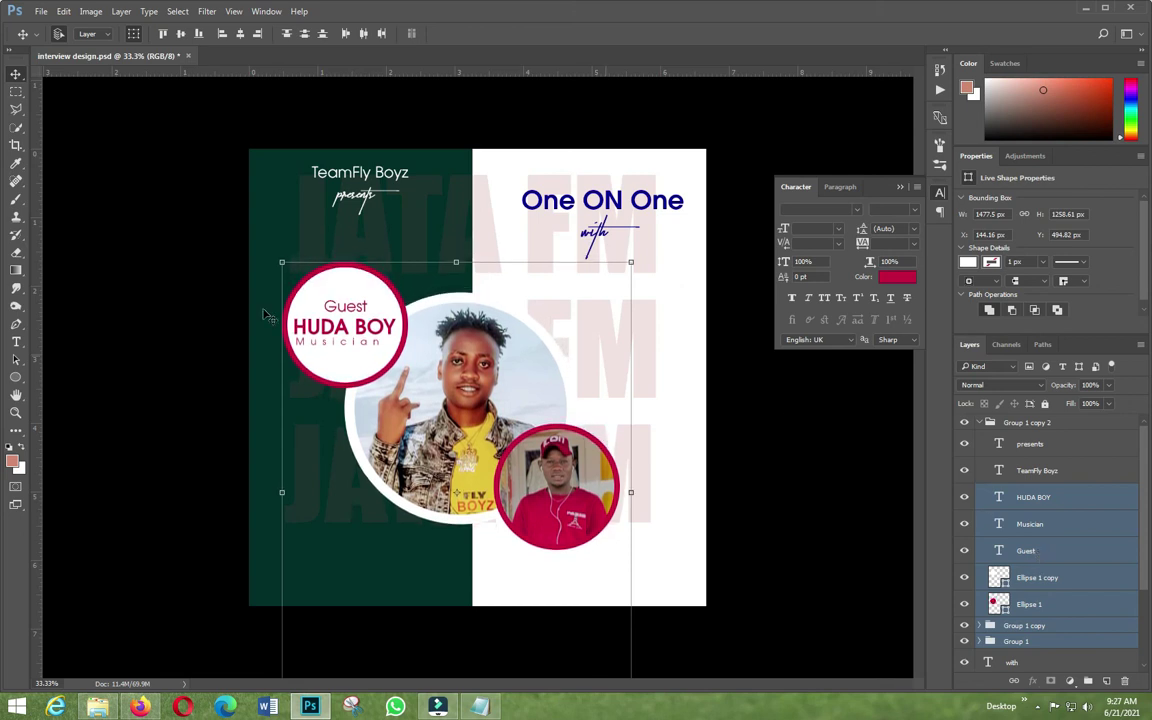
{"action": "left_click", "coordinate": [198, 228]}
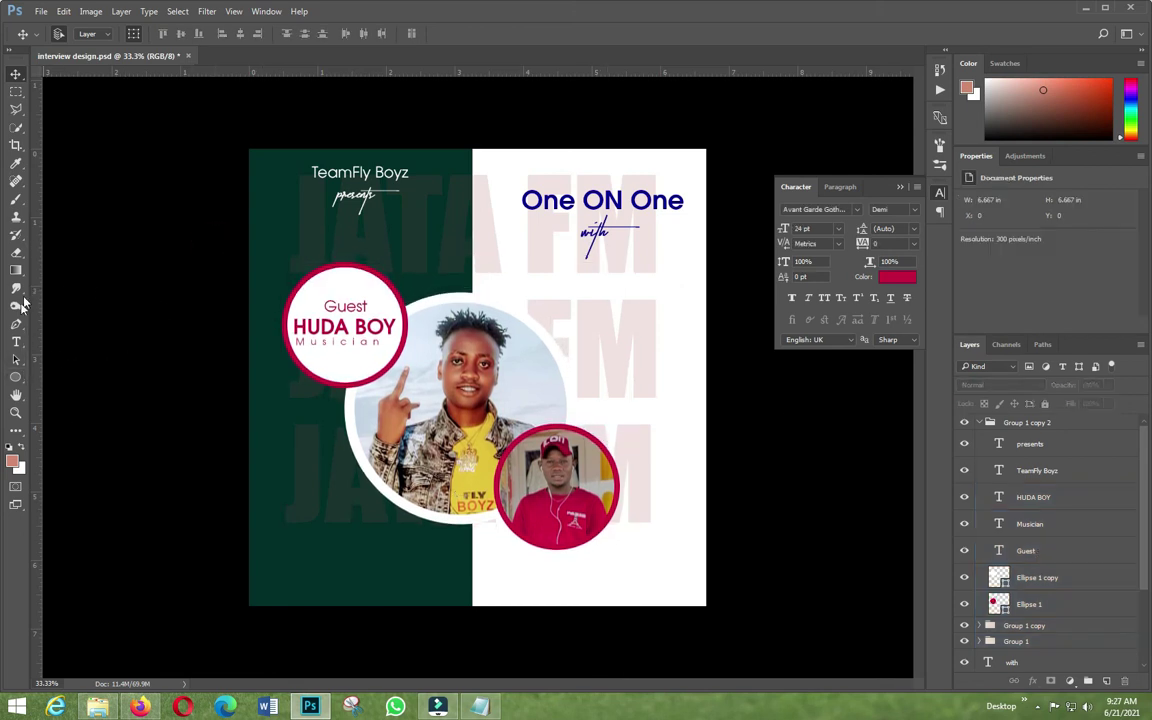
Step: Paste 'Kar'ga Pagsara premiers' as a new text layer above the guest badge
{"action": "left_click", "coordinate": [16, 341]}
{"action": "left_click", "coordinate": [383, 262]}
{"action": "right_click", "coordinate": [383, 262]}
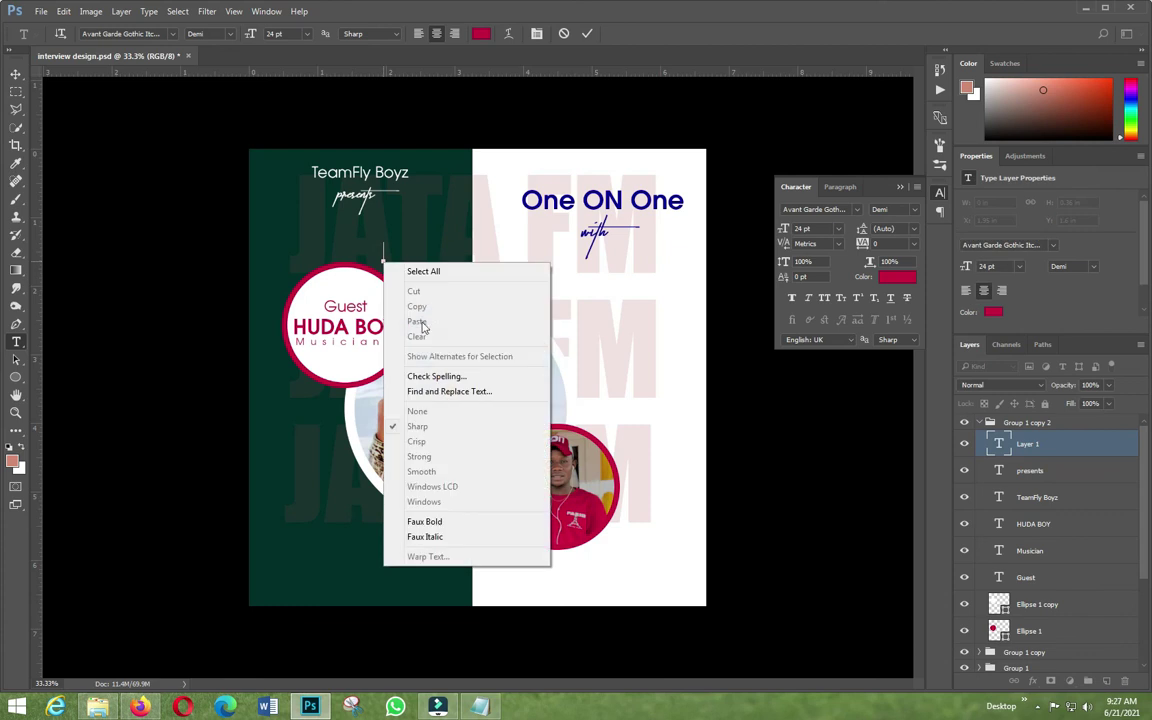
{"action": "left_click", "coordinate": [381, 256]}
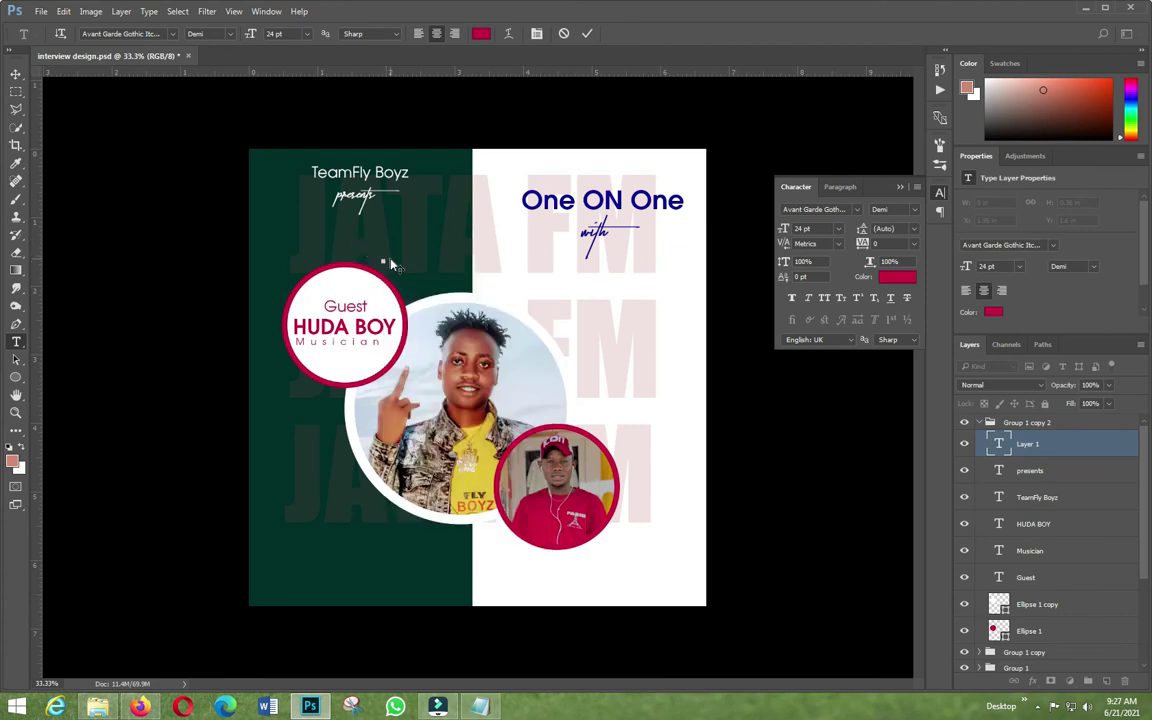
{"action": "right_click", "coordinate": [385, 261]}
{"action": "left_click", "coordinate": [424, 318]}
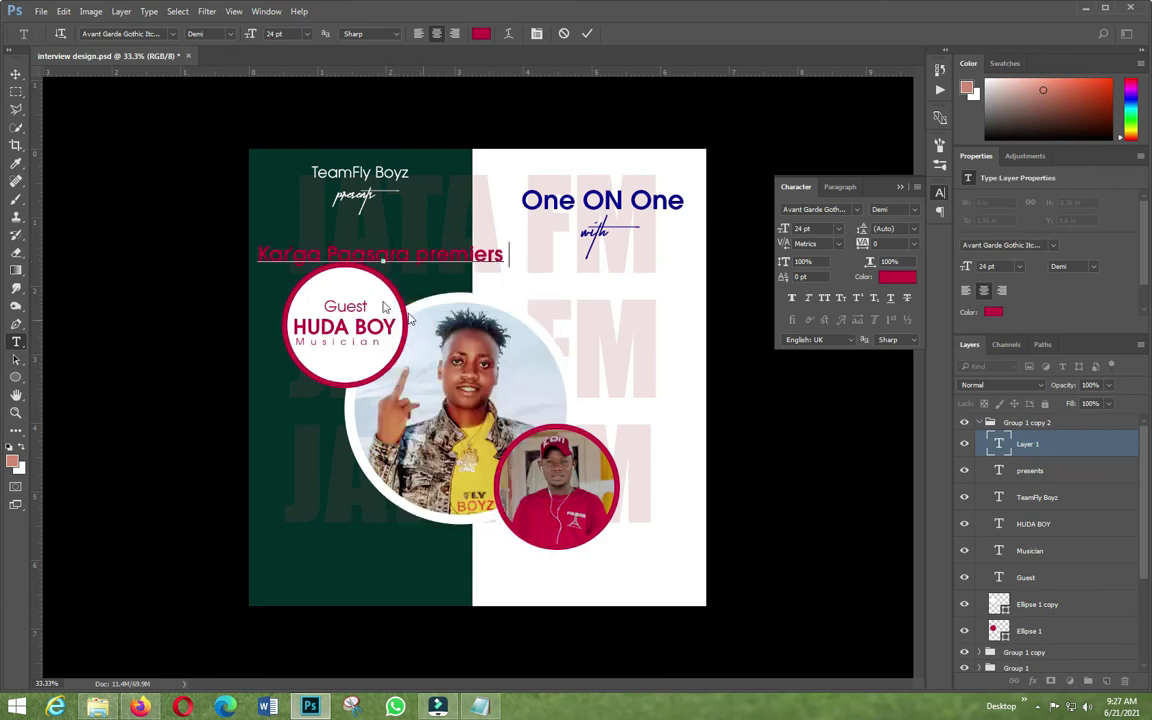
Step: Commit the headline, move it up above the guest circle, and switch to Notepad
{"action": "key", "text": "ctrl+Return"}
{"action": "key", "text": "j"}
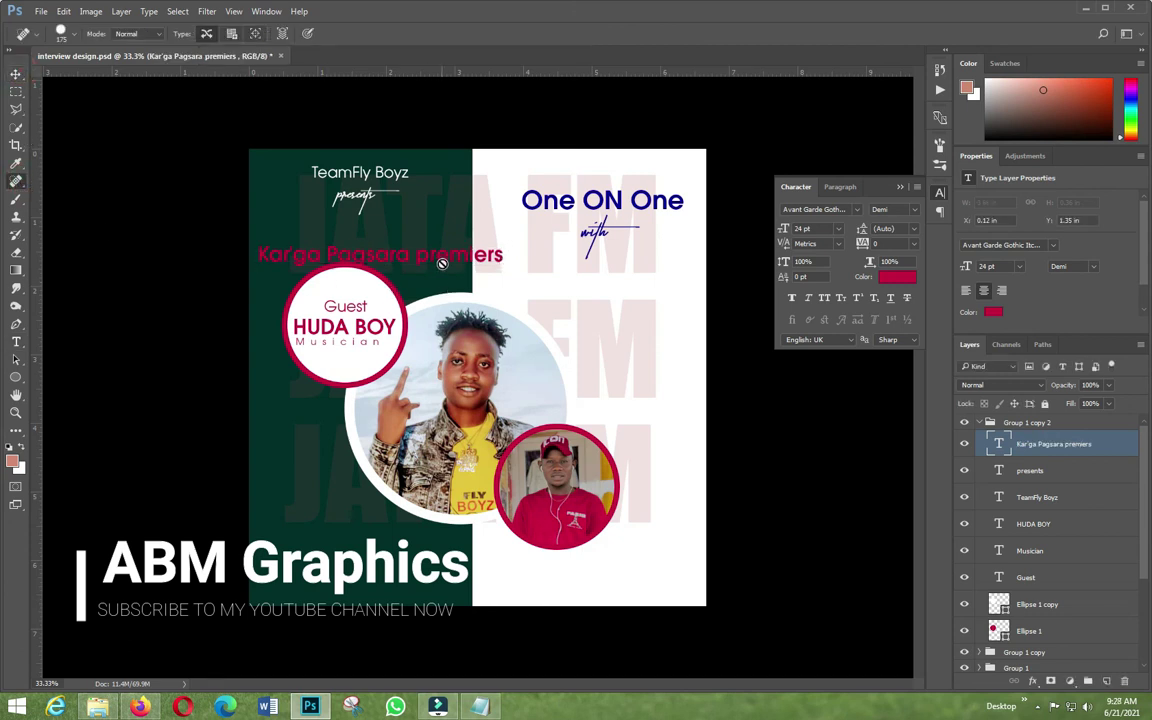
{"action": "left_click", "coordinate": [15, 74]}
{"action": "left_click_drag", "start_coordinate": [414, 255], "coordinate": [415, 229]}
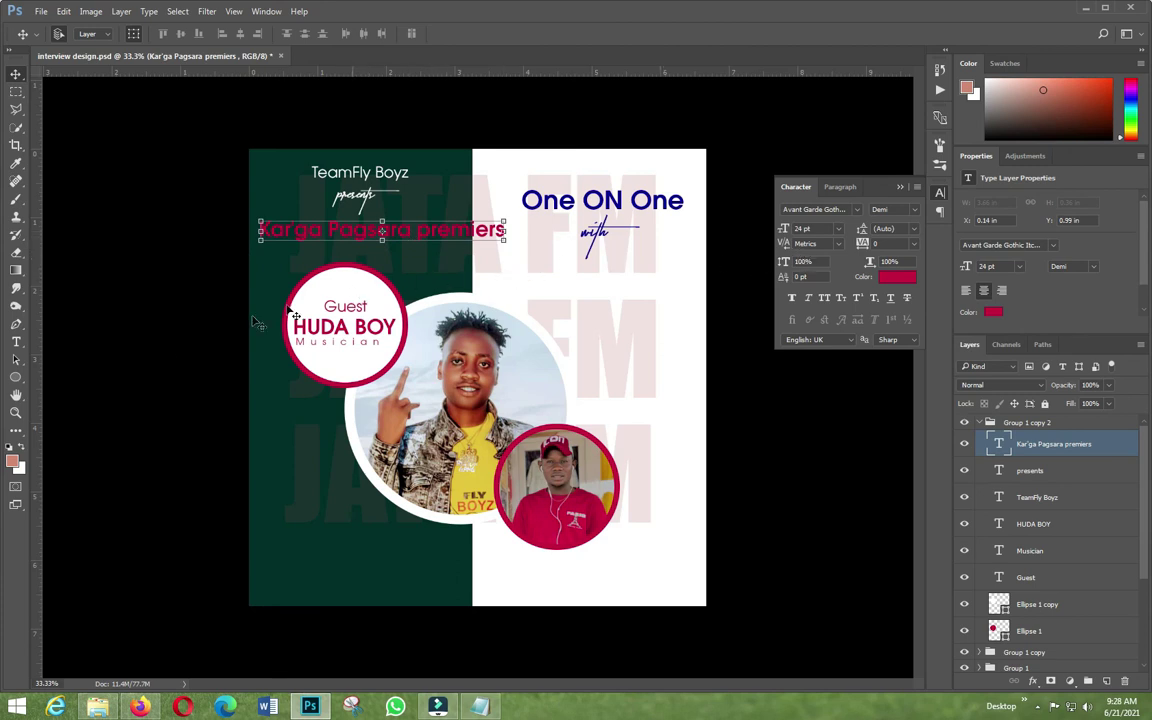
{"action": "key", "text": "alt+Tab"}
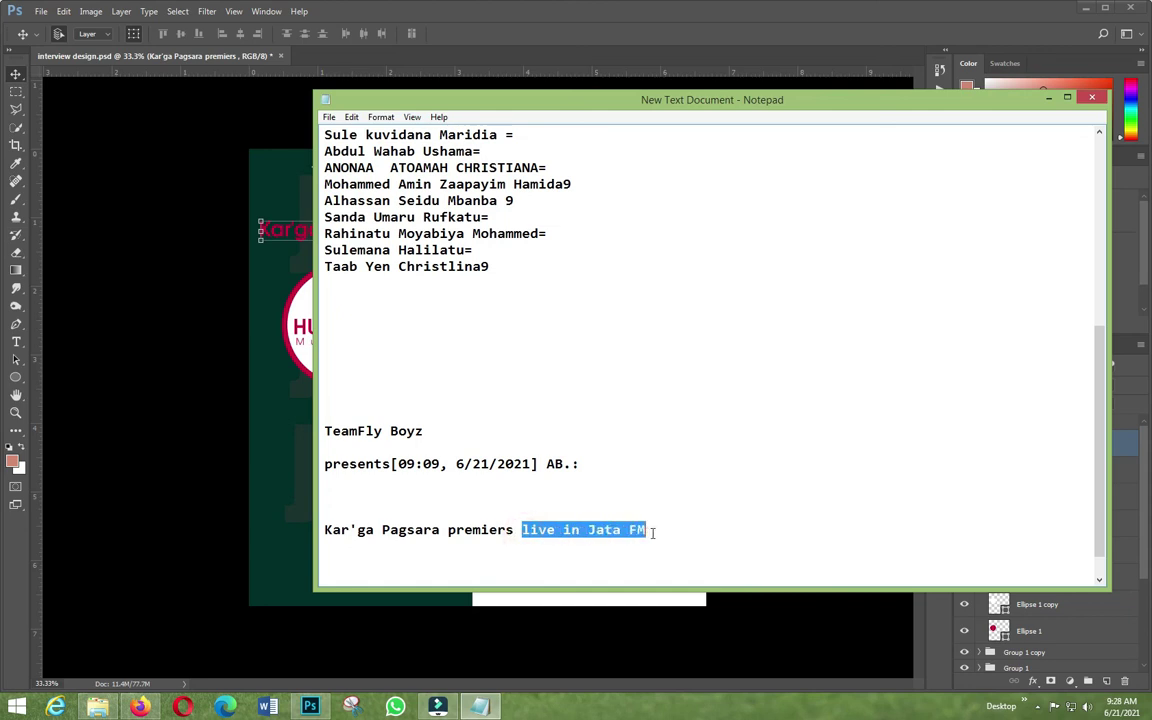
Step: Copy the phrase 'live in Jata FM' from Notepad for use in the flyer
{"action": "right_click", "coordinate": [571, 304]}
{"action": "left_click", "coordinate": [610, 372]}
{"action": "left_click", "coordinate": [165, 276]}
Step: Draw a thin rectangle bar under the headline, filled with yellow sampled from the shirt
{"action": "right_click", "coordinate": [15, 378]}
{"action": "left_click", "coordinate": [47, 374]}
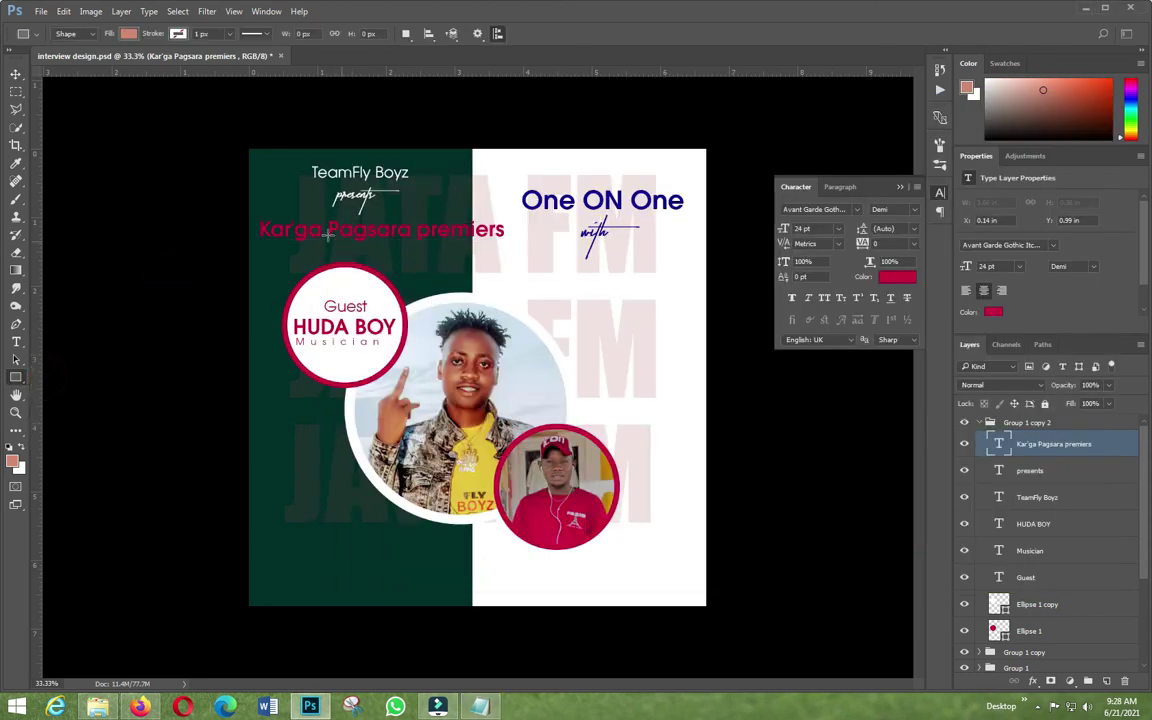
{"action": "left_click_drag", "start_coordinate": [318, 244], "coordinate": [476, 258]}
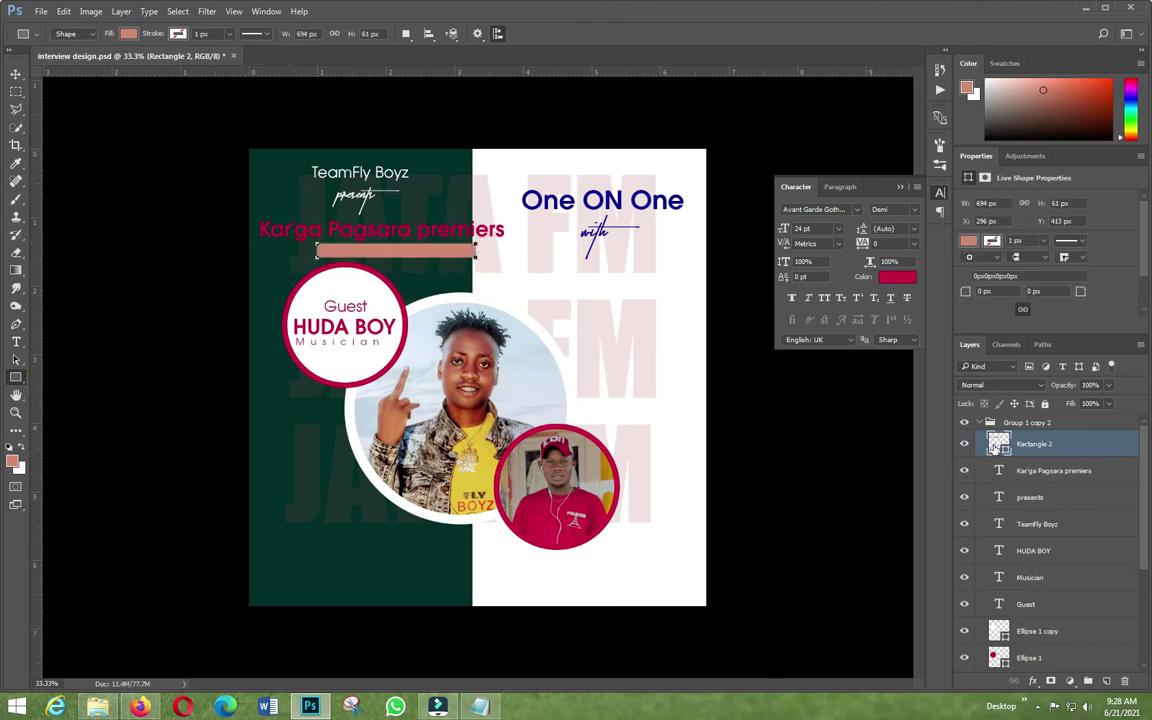
{"action": "double_click", "coordinate": [1007, 451]}
{"action": "left_click", "coordinate": [432, 432]}
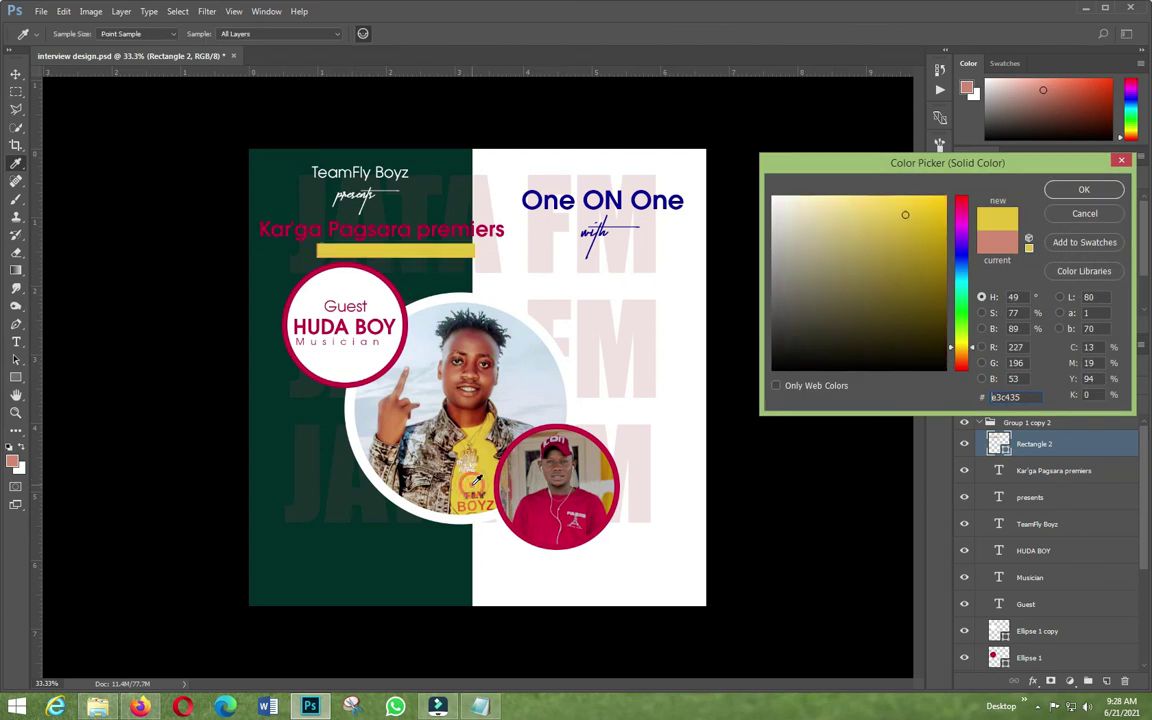
{"action": "left_click", "coordinate": [1047, 189]}
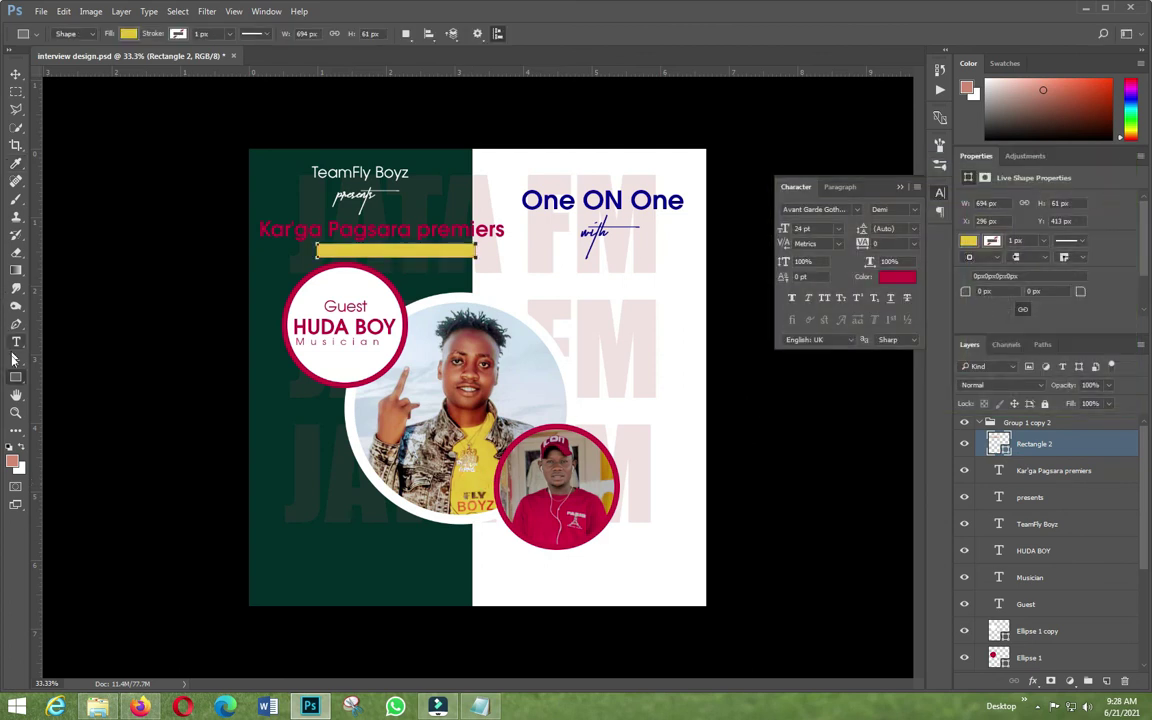
{"action": "left_click", "coordinate": [16, 341]}
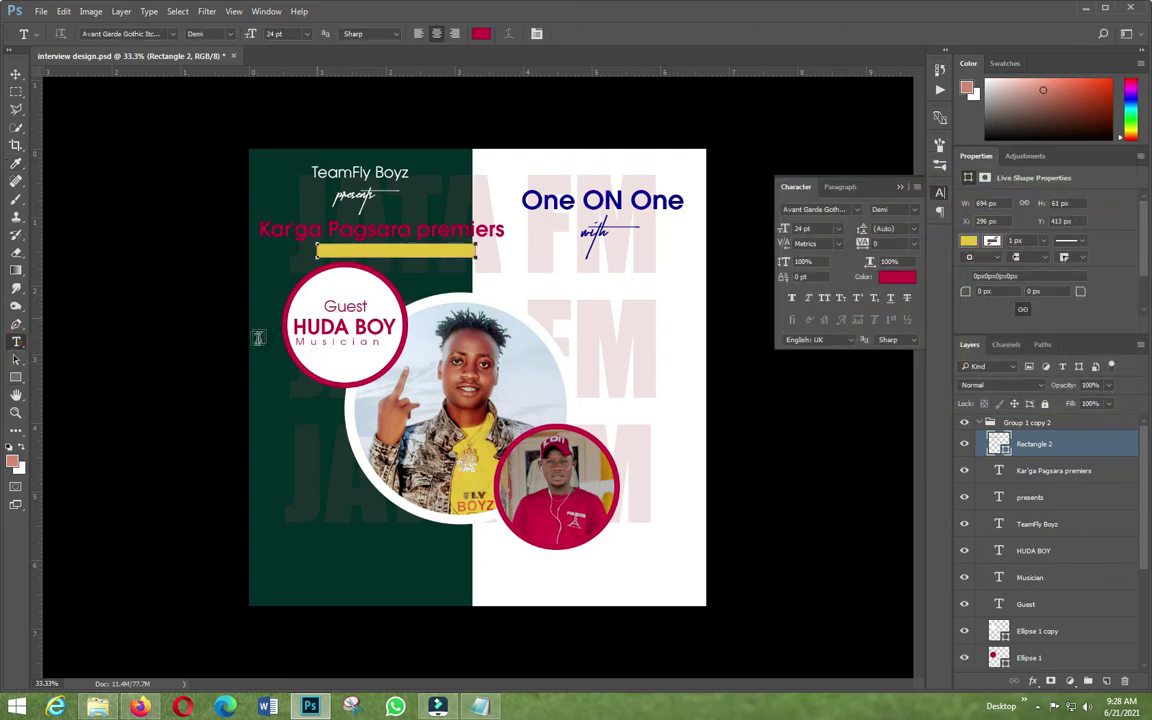
Step: Paste 'live in Jata FM' as a new text layer and move it onto the yellow bar
{"action": "left_click", "coordinate": [281, 425]}
{"action": "right_click", "coordinate": [281, 425]}
{"action": "left_click", "coordinate": [279, 467]}
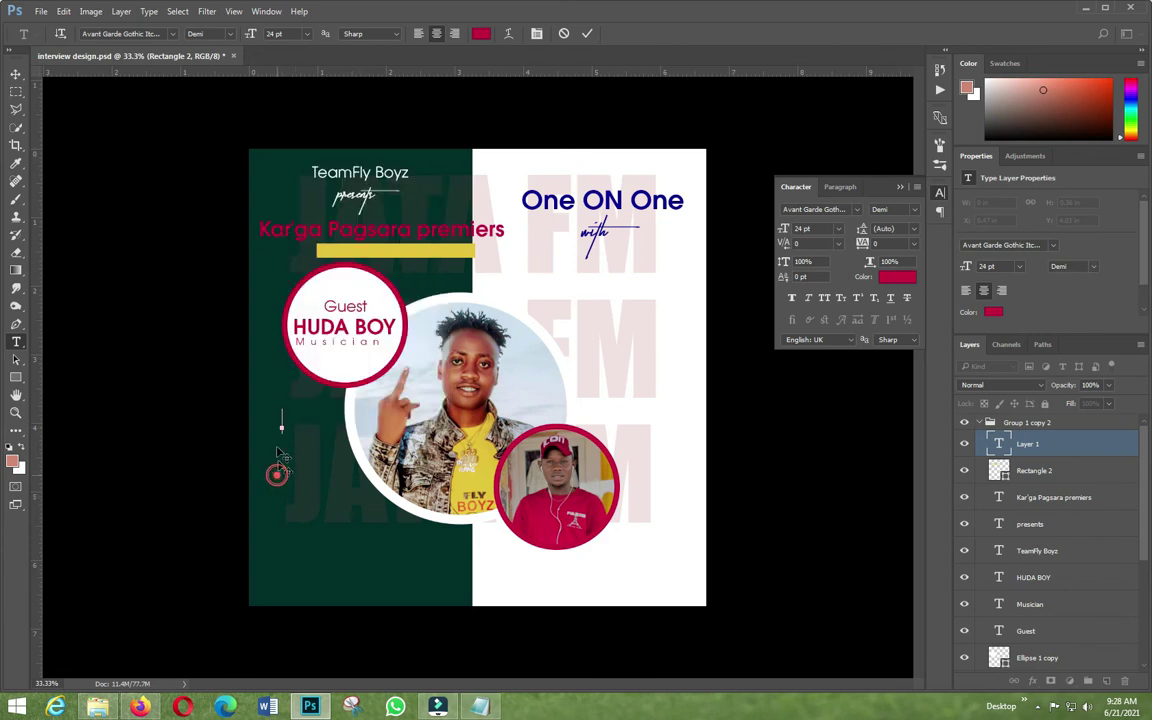
{"action": "right_click", "coordinate": [281, 425]}
{"action": "left_click", "coordinate": [300, 178]}
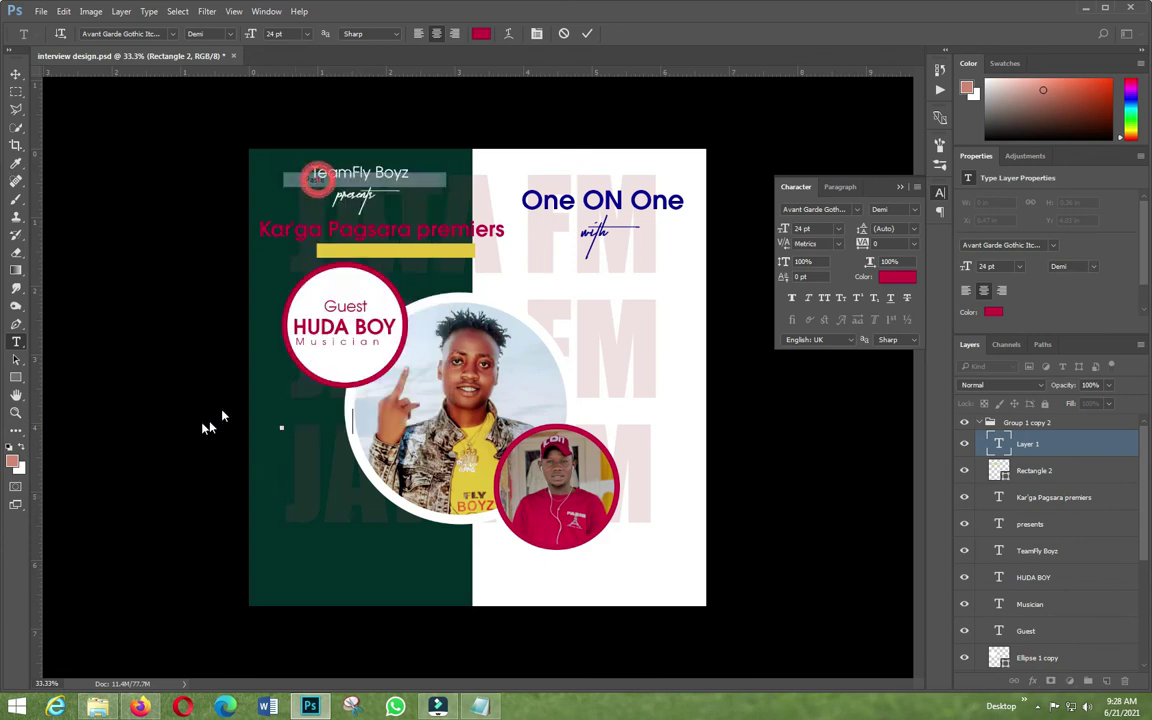
{"action": "left_click", "coordinate": [18, 73]}
{"action": "left_click", "coordinate": [79, 300]}
{"action": "left_click_drag", "start_coordinate": [313, 425], "coordinate": [433, 256]}
Step: Shrink the 'live in Jata FM' text to 11 pt and nudge it into place on the bar
{"action": "left_click", "coordinate": [839, 228]}
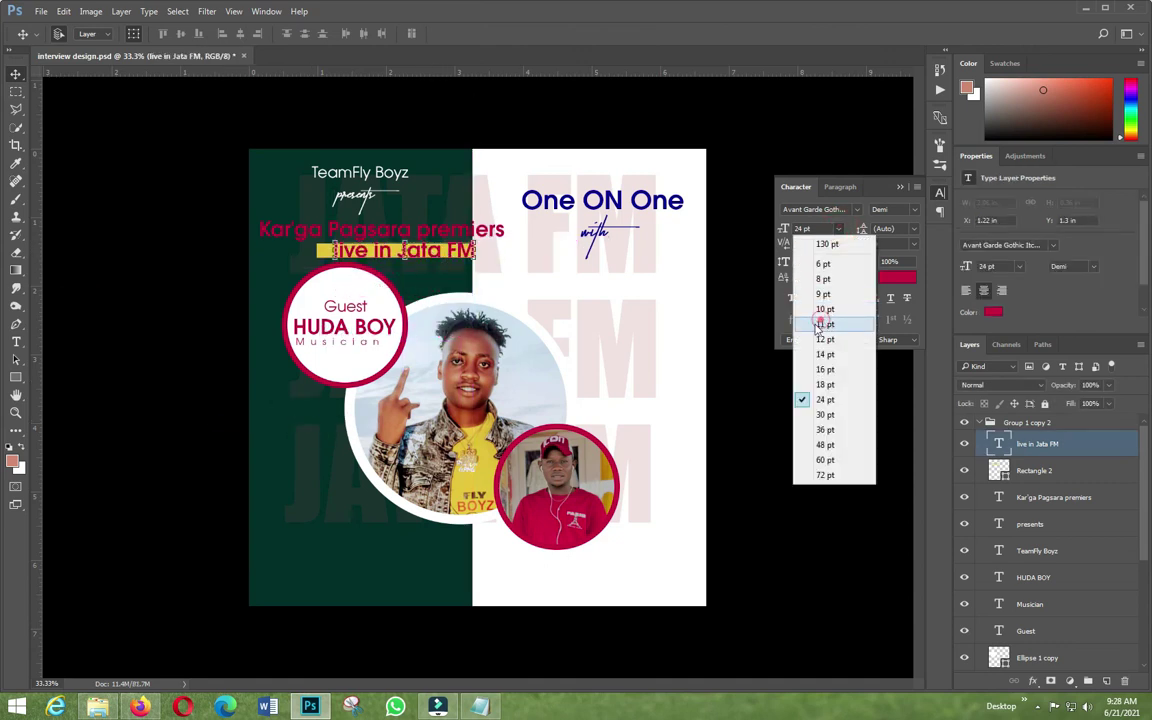
{"action": "left_click", "coordinate": [823, 325]}
{"action": "left_click", "coordinate": [167, 262]}
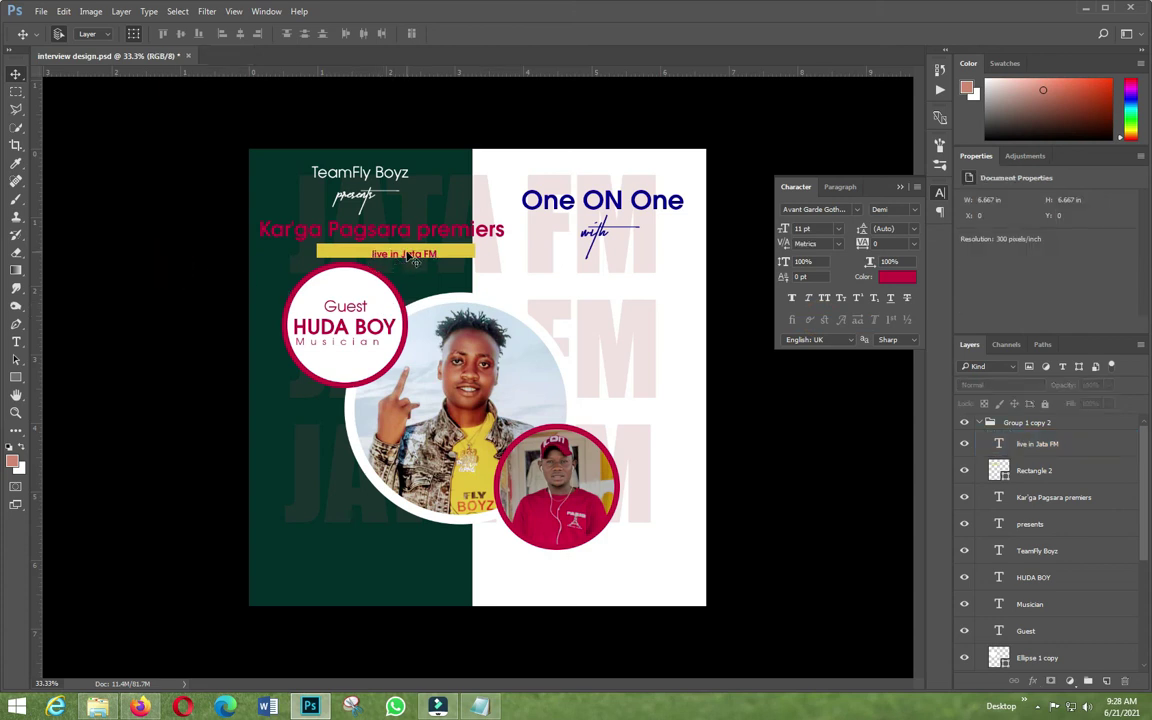
{"action": "left_click_drag", "start_coordinate": [410, 256], "coordinate": [408, 253]}
{"action": "left_click", "coordinate": [465, 260]}
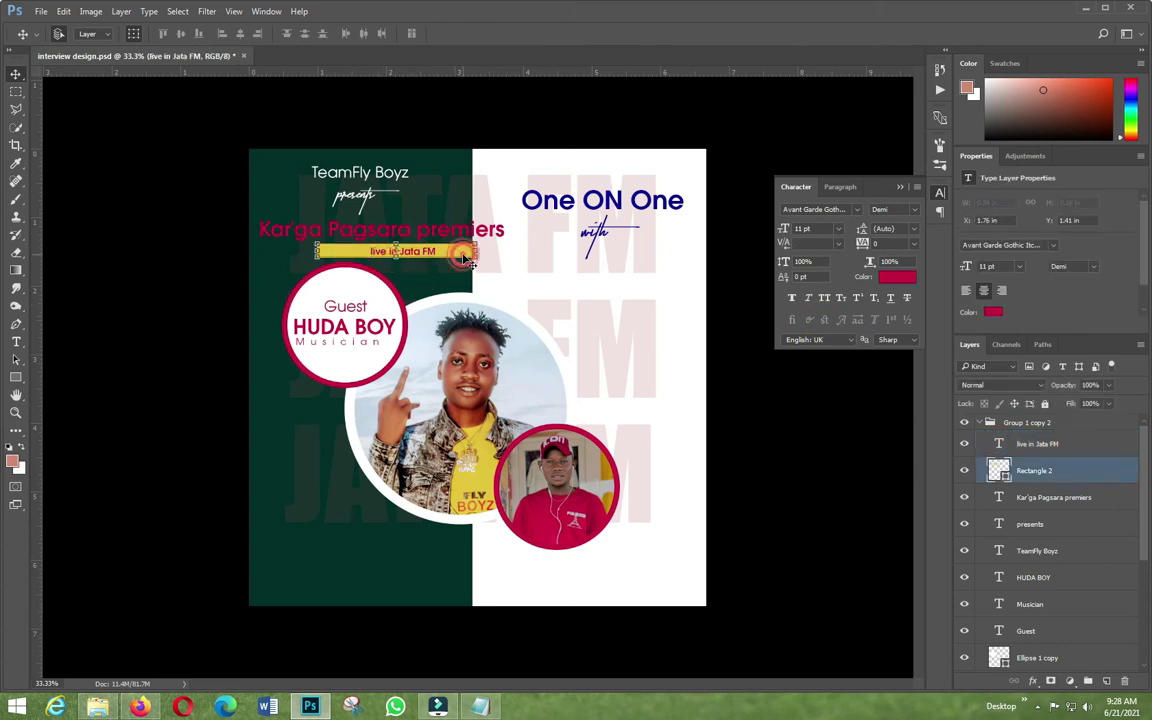